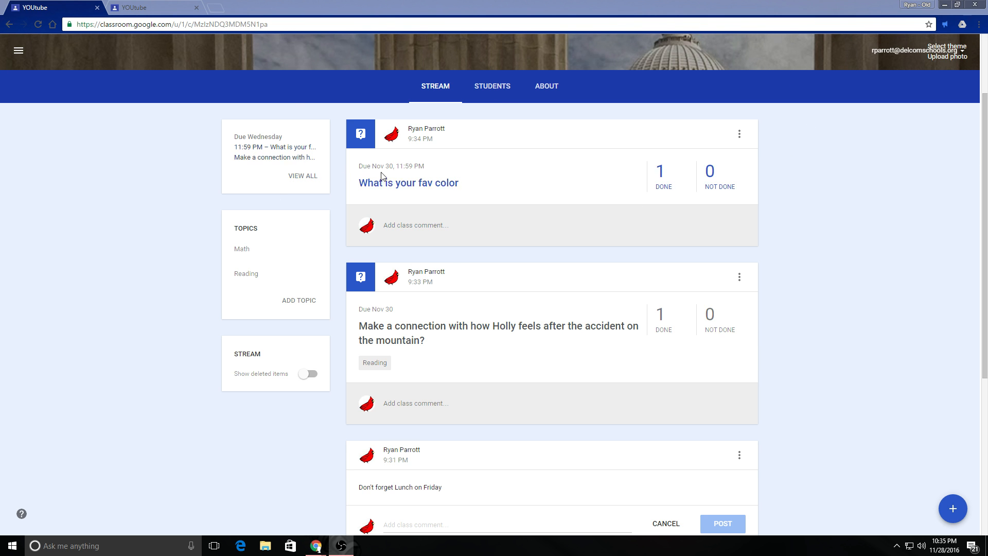
# Step: Create a new assignment for the YOUtube class titled "Using Slides create a presentation explaining the 3 Regions of Indiana"
pyautogui.scroll(2, 468, 171)
pyautogui.moveTo(946, 512)
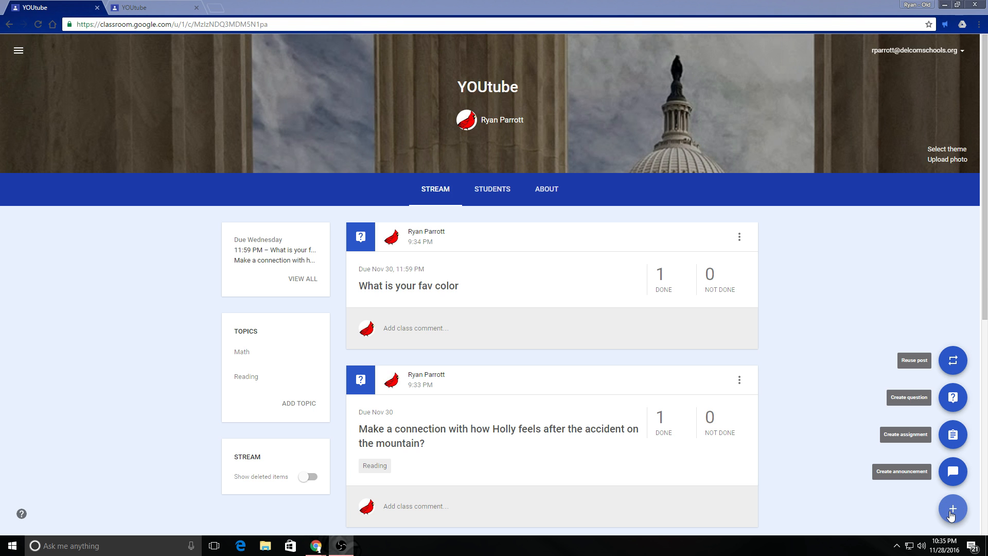
pyautogui.click(953, 437)
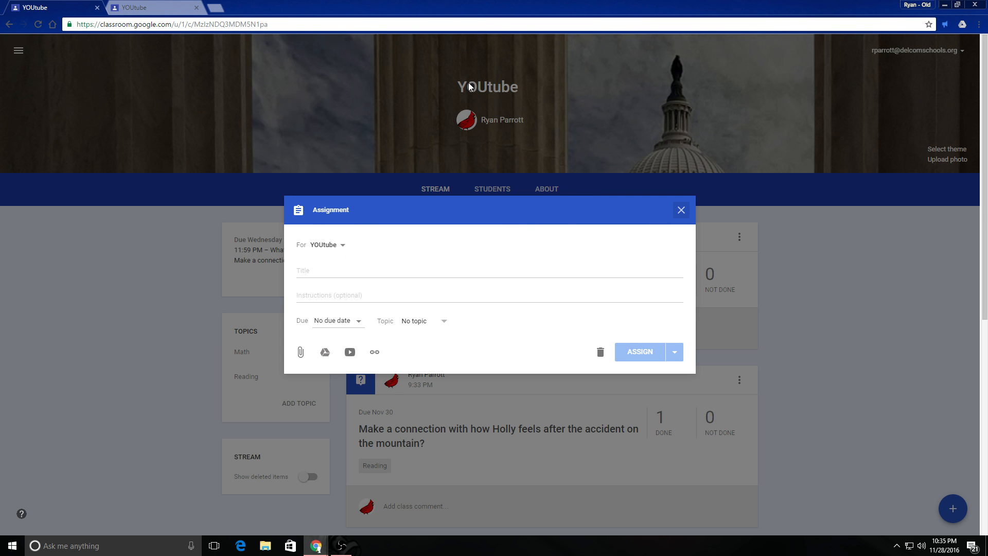
pyautogui.click(338, 269)
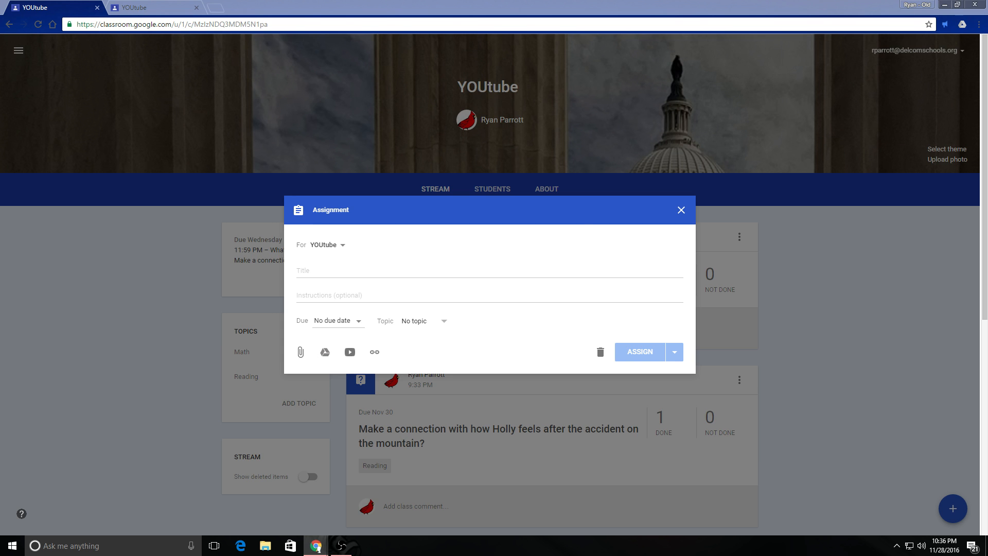
pyautogui.click(348, 268)
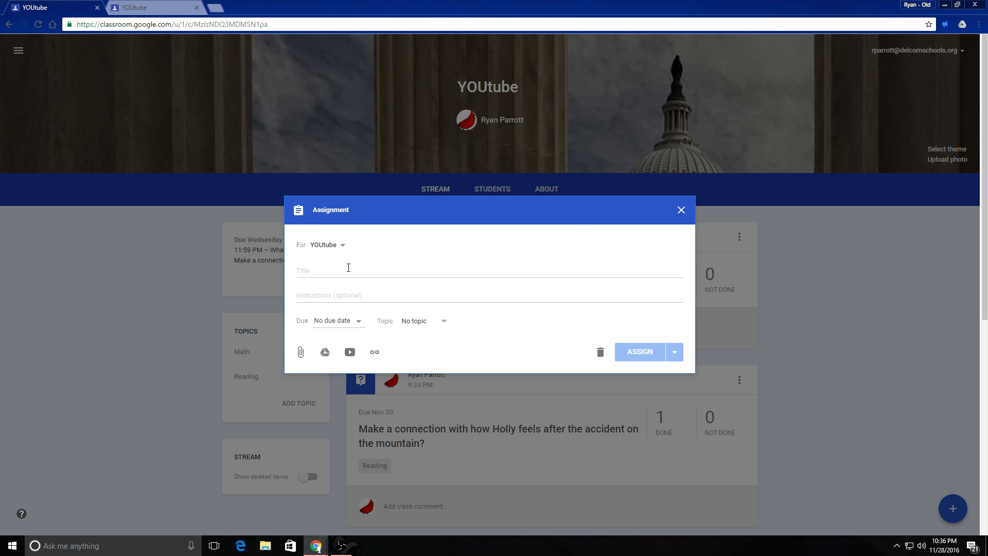
pyautogui.write('Using Slides create a presentation explaining the 3 Regions of Indiana')
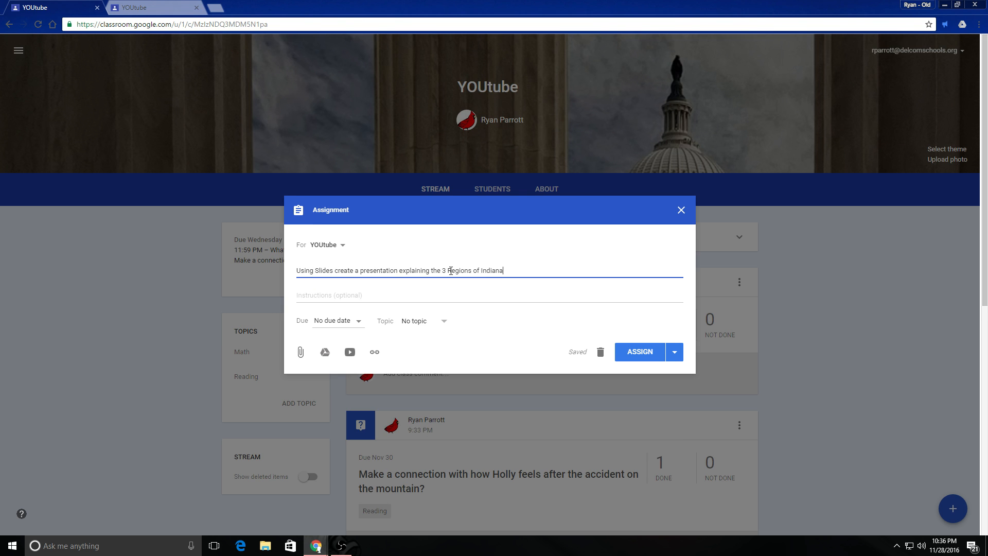
# Step: Enter "Create a new Slide" as the assignment's instructions
pyautogui.click(393, 298)
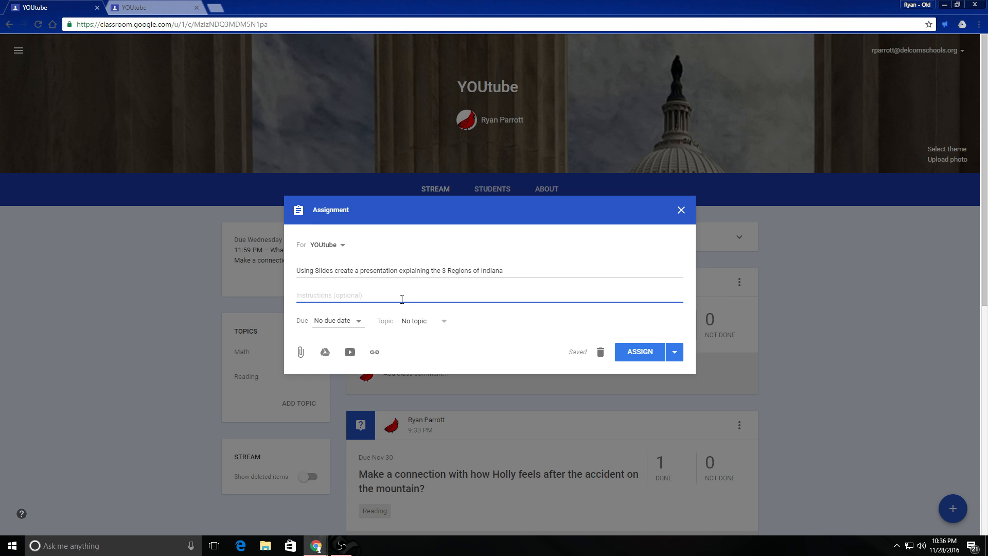
pyautogui.write('Createa')
pyautogui.press('BackSpace')
pyautogui.press('BackSpace')
pyautogui.write('a new Slide')
# Step: Set the assignment's due date to Nov 30, 2016 and its topic to History
pyautogui.click(359, 323)
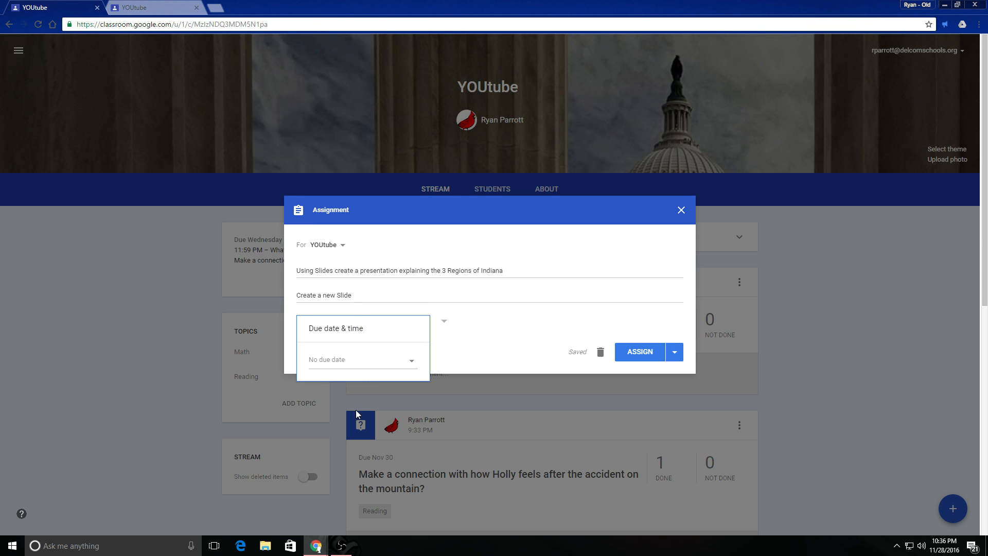
pyautogui.click(341, 360)
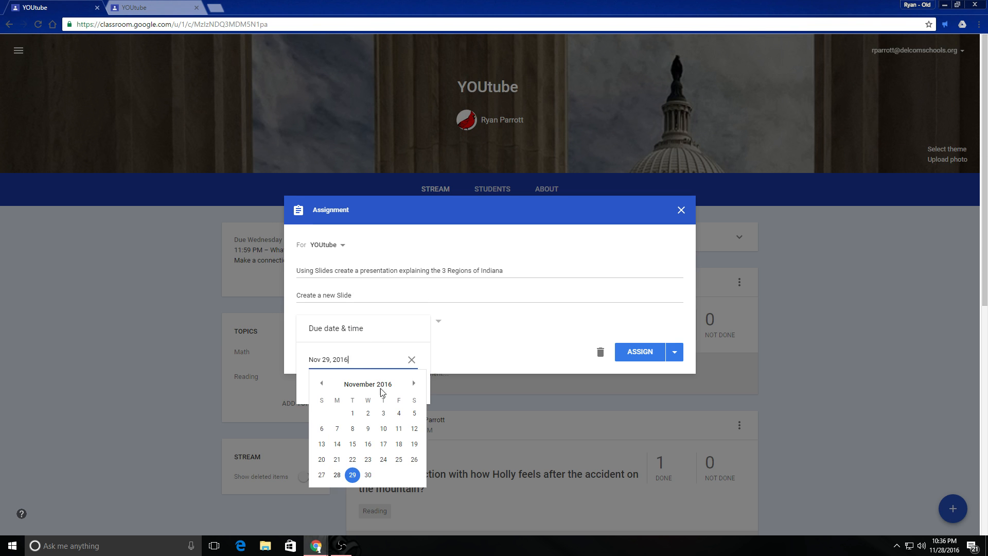
pyautogui.click(368, 474)
pyautogui.click(483, 320)
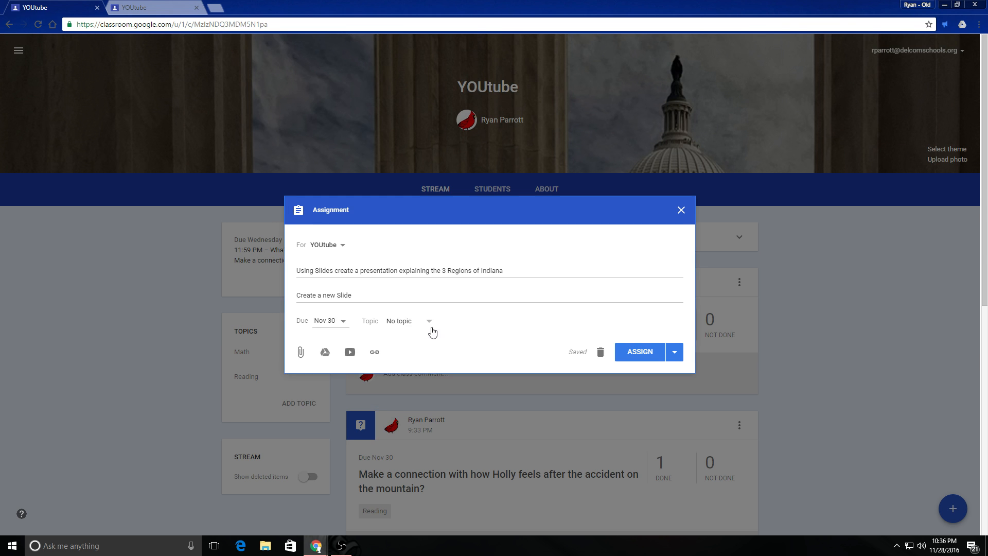
pyautogui.click(430, 321)
pyautogui.click(407, 340)
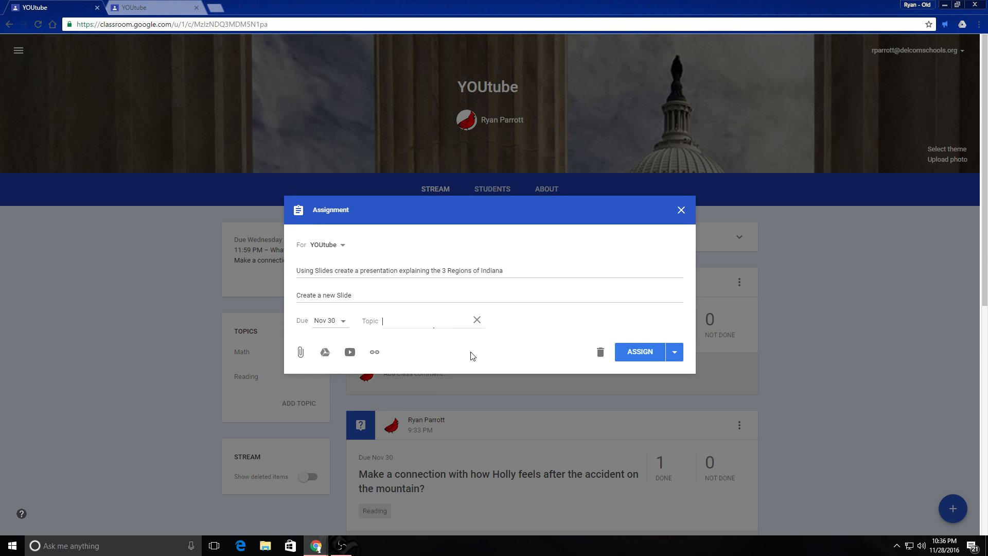
pyautogui.write('S')
pyautogui.click(539, 328)
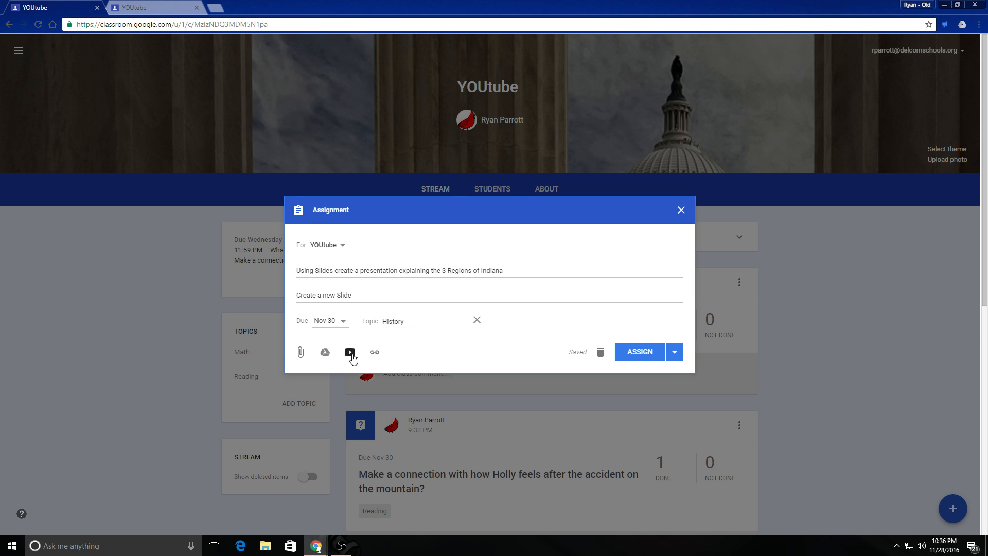
# Step: Attach the "Untitled drawing" Google Drawings file from My Drive to the assignment
pyautogui.click(325, 352)
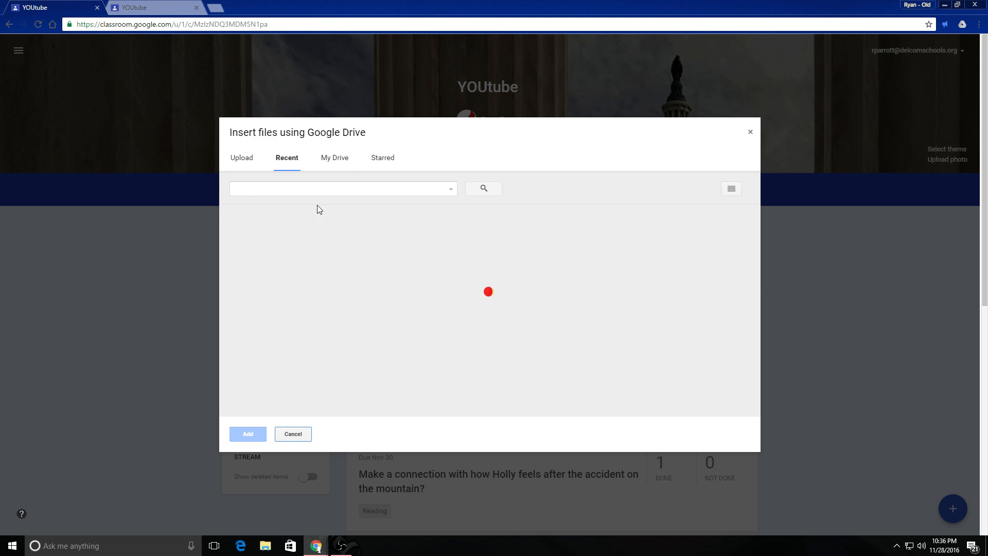
pyautogui.click(334, 159)
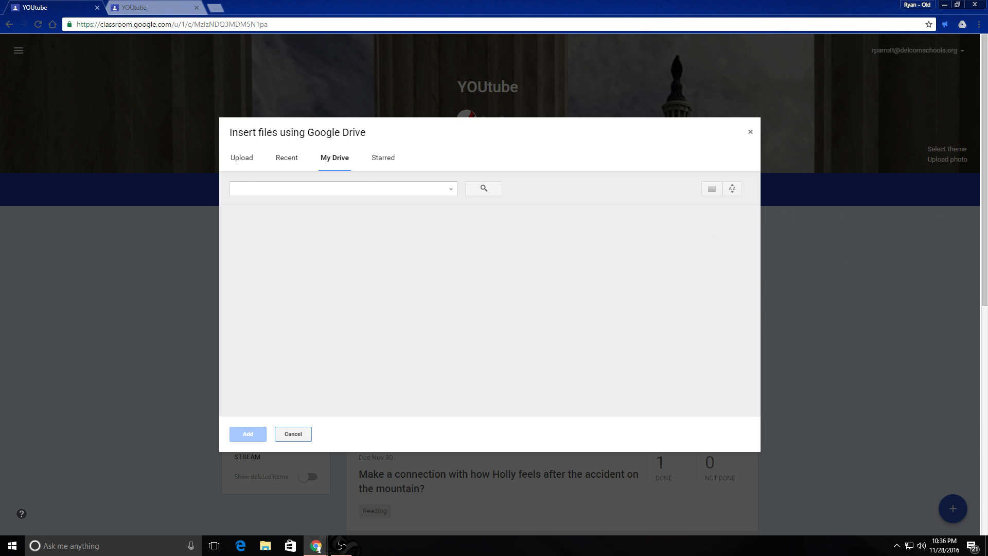
pyautogui.click(274, 164)
pyautogui.click(246, 160)
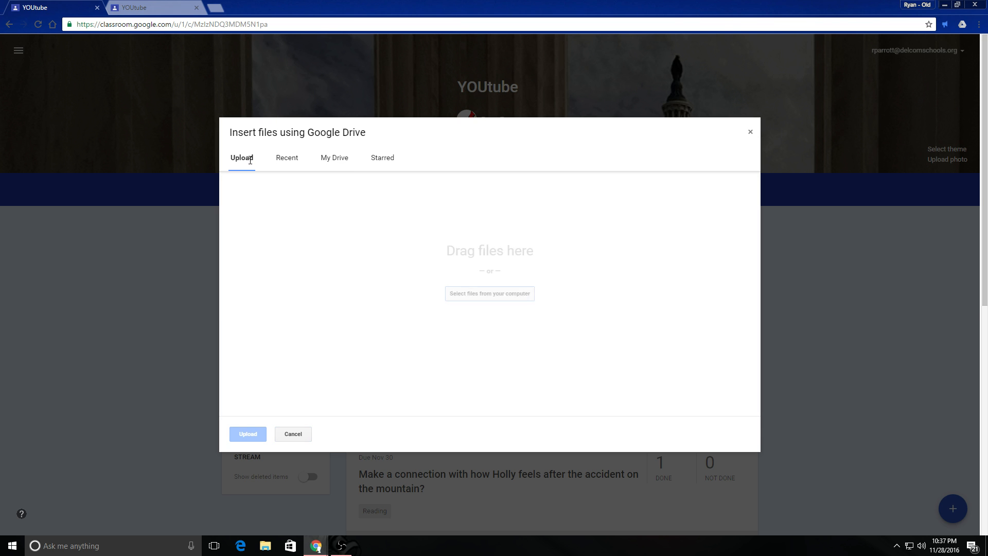
pyautogui.click(324, 160)
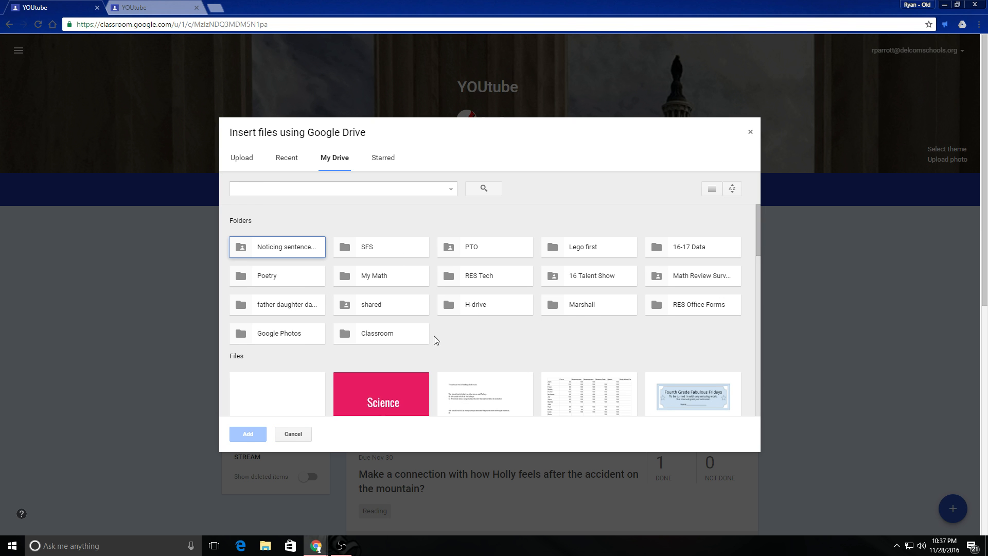
pyautogui.scroll(-10, 442, 335)
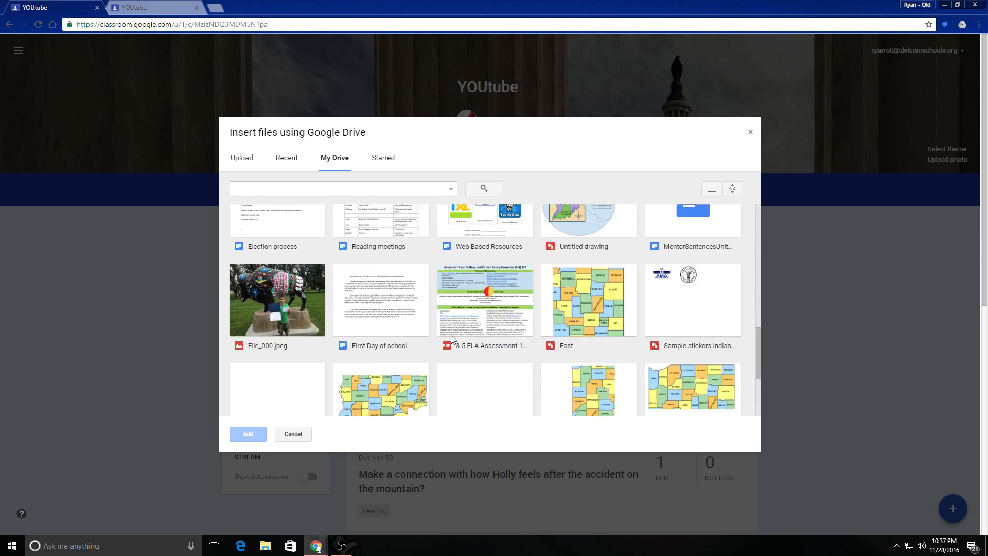
pyautogui.scroll(1, 451, 337)
pyautogui.click(586, 263)
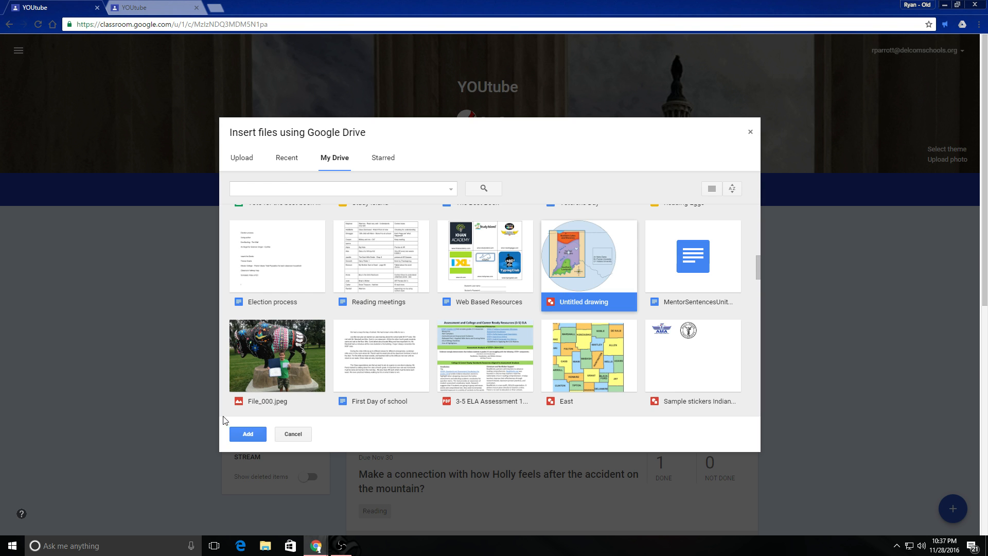
pyautogui.click(245, 434)
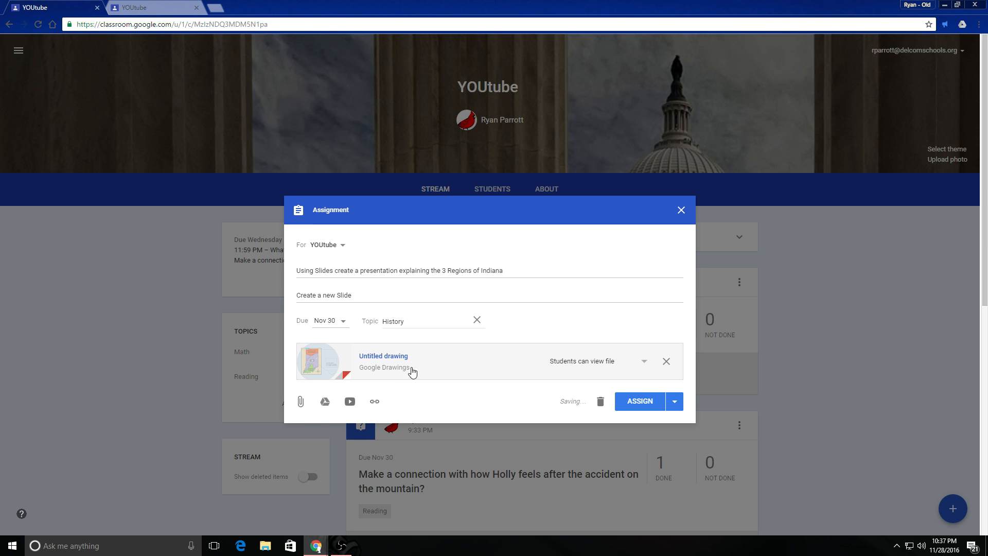
# Step: Set the attached drawing to "Students can view file" and assign the work immediately
pyautogui.click(645, 363)
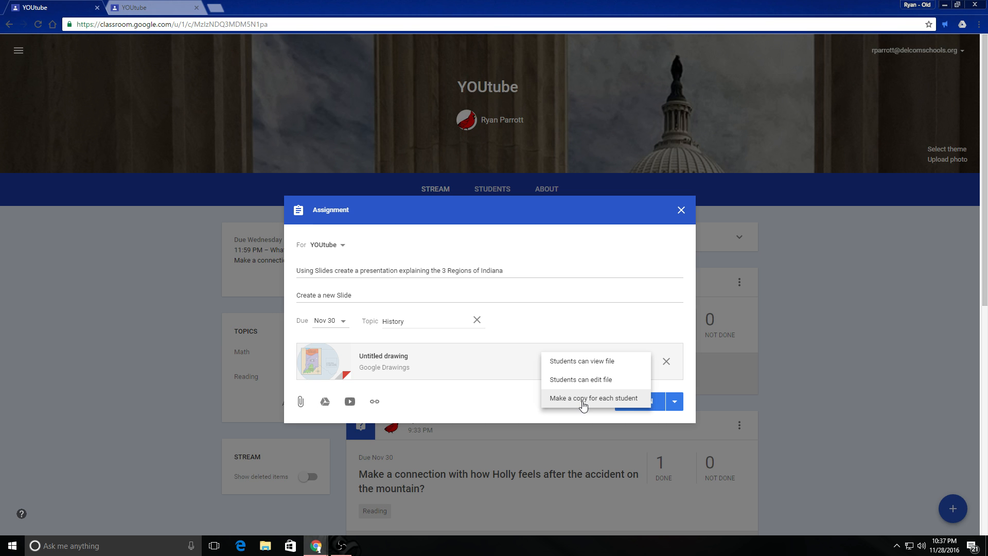
pyautogui.click(569, 363)
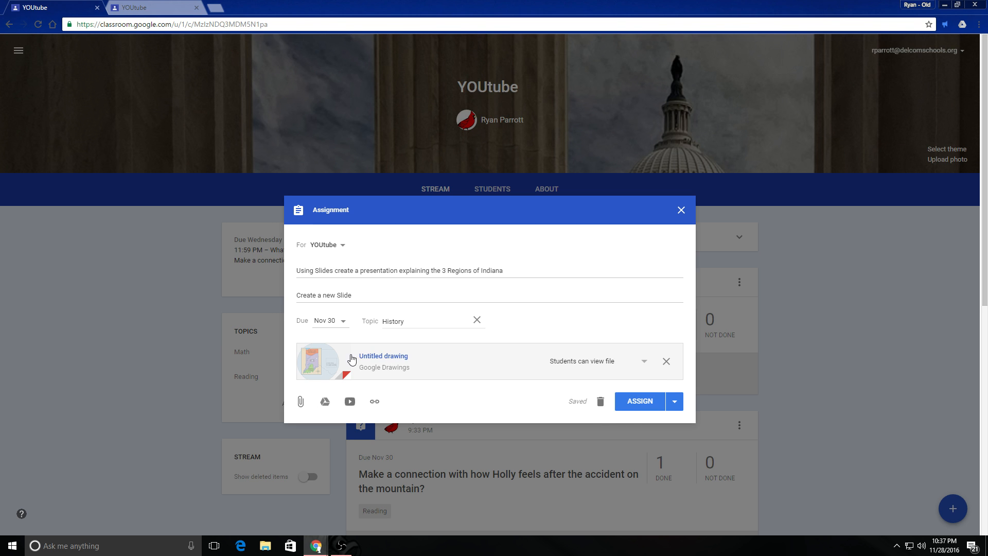
pyautogui.click(673, 402)
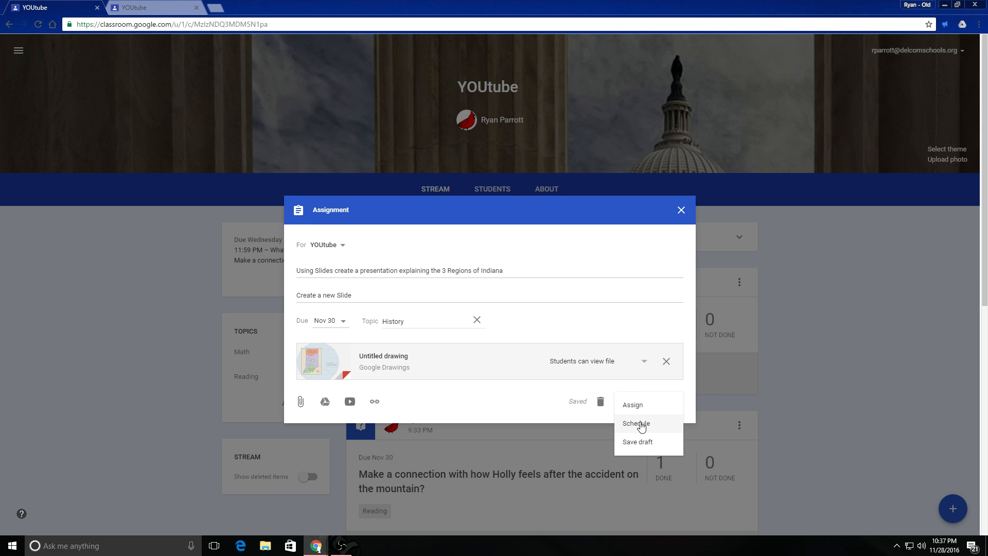
pyautogui.click(635, 407)
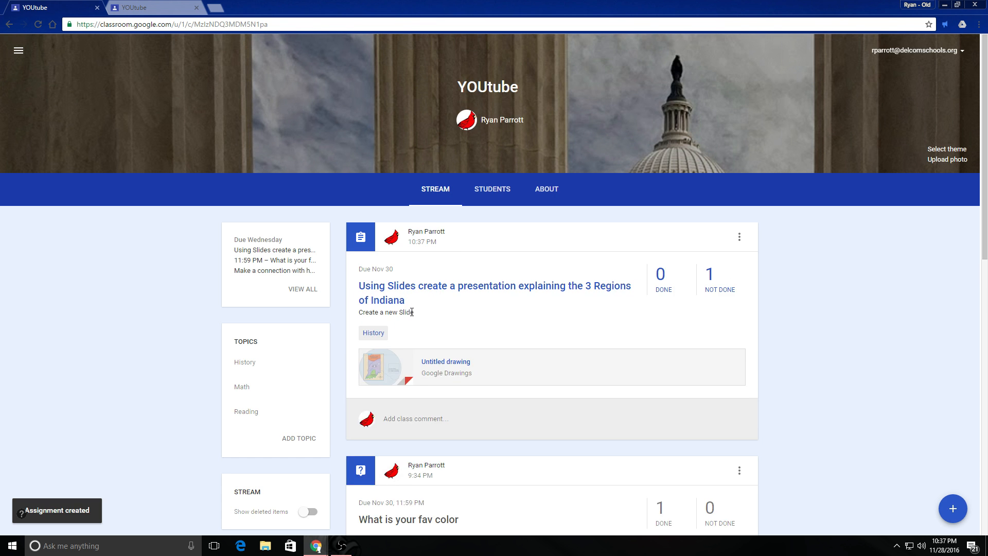
# Step: View the student work and instructions of the 3 Regions of Indiana assignment, and return to the class stream
pyautogui.click(476, 299)
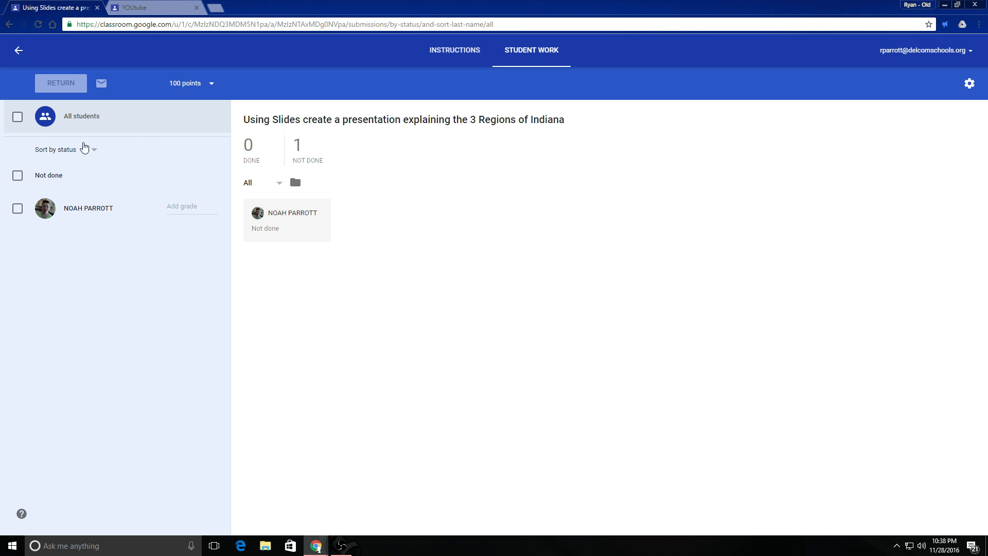
pyautogui.click(482, 60)
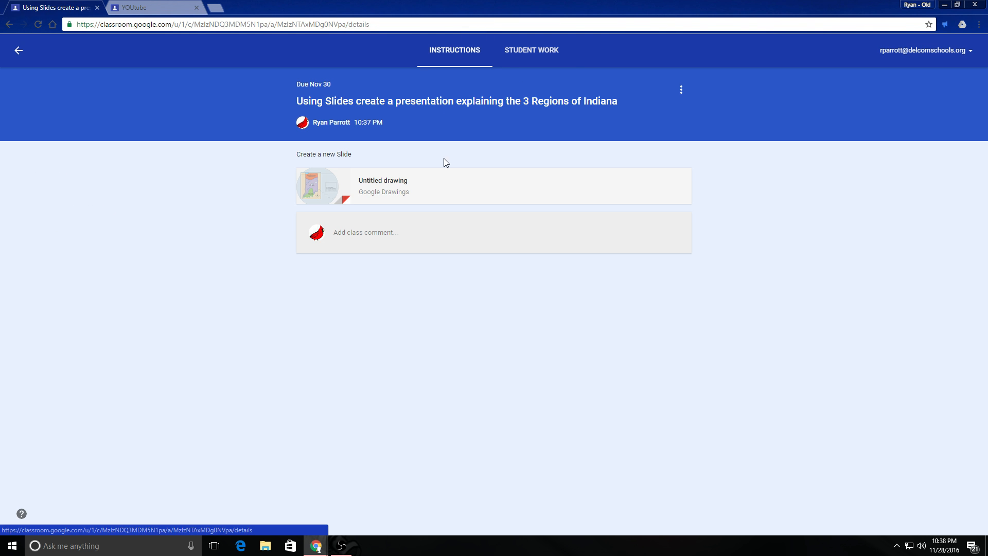
pyautogui.click(18, 52)
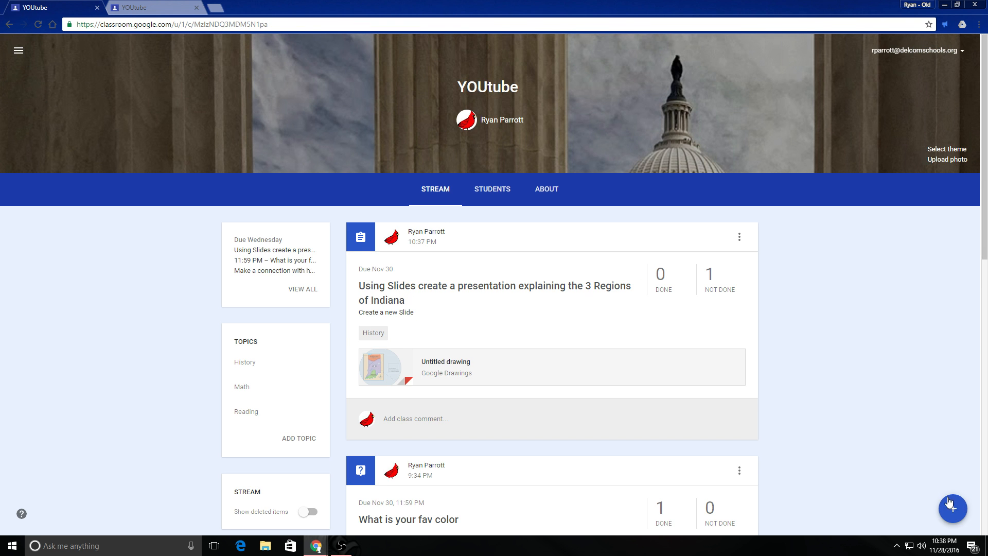
# Step: Reuse the "Evaluating a Website" post from the archived Youtube Class 101 and assign it to the YOUtube class
pyautogui.moveTo(952, 509)
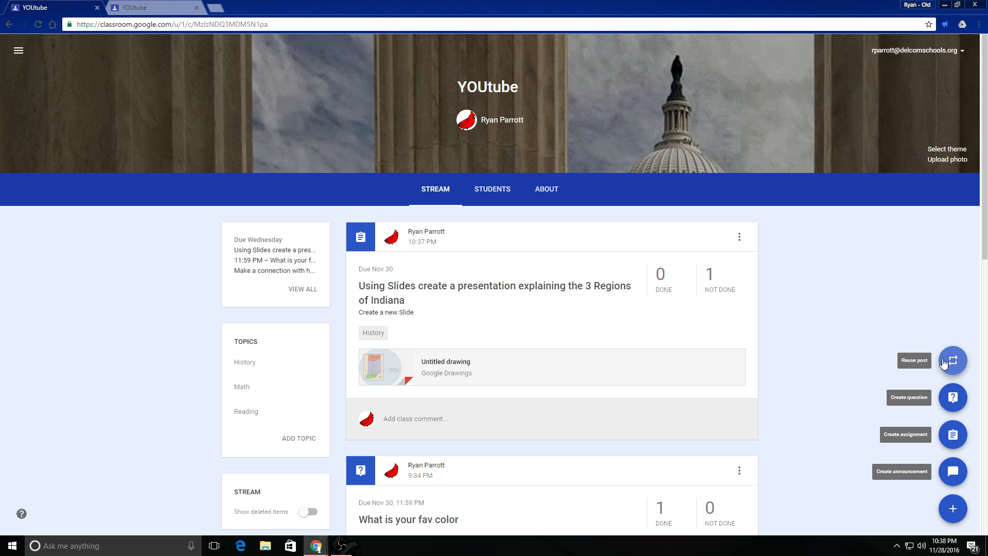
pyautogui.click(953, 362)
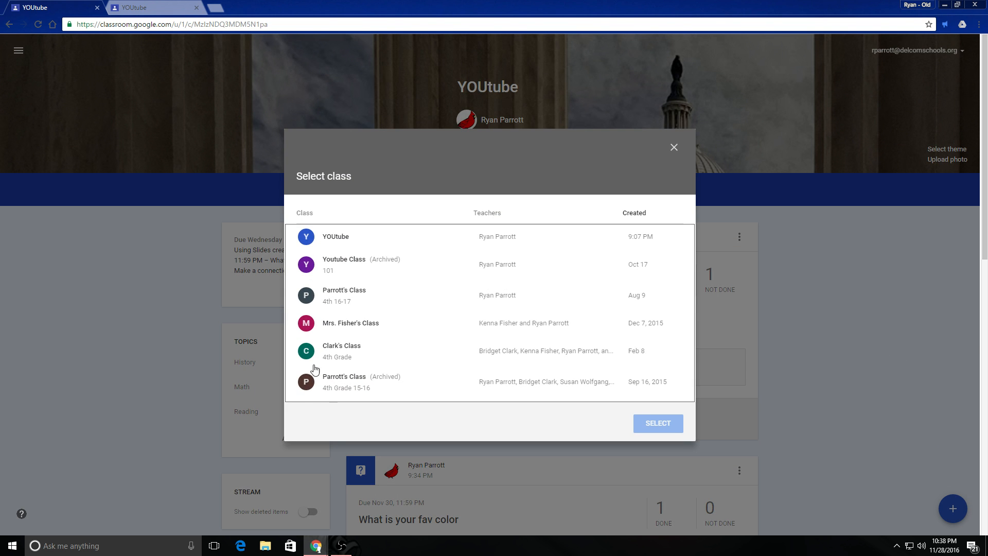
pyautogui.click(334, 264)
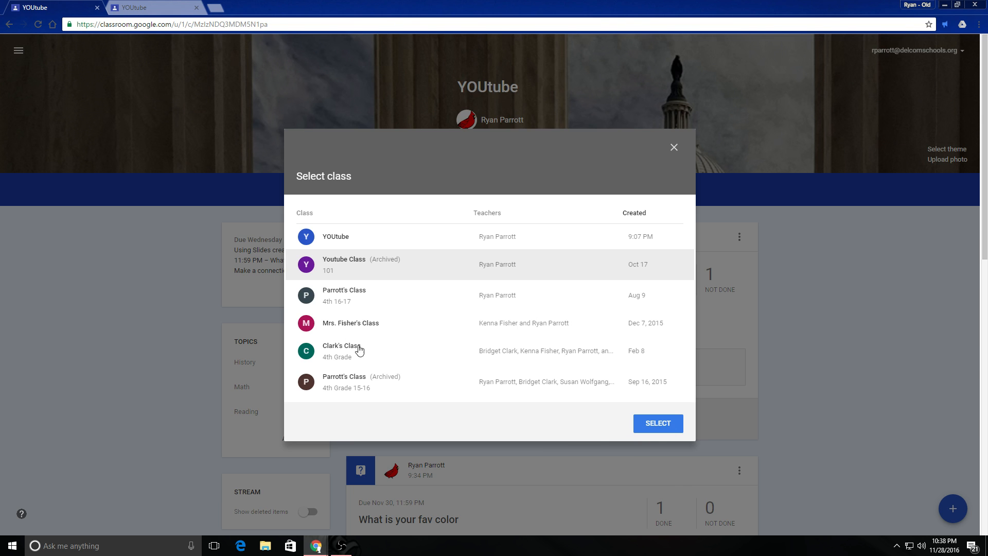
pyautogui.click(657, 423)
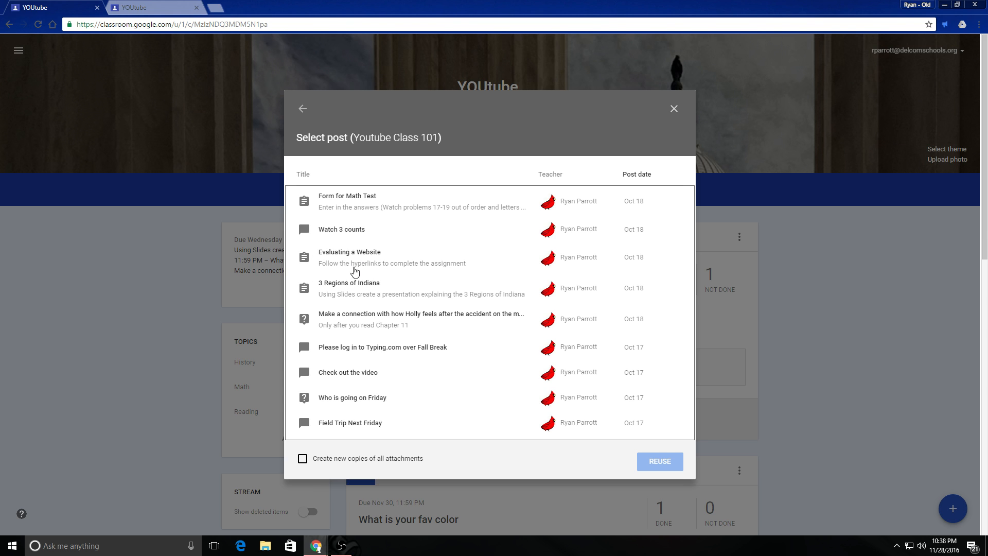
pyautogui.click(347, 259)
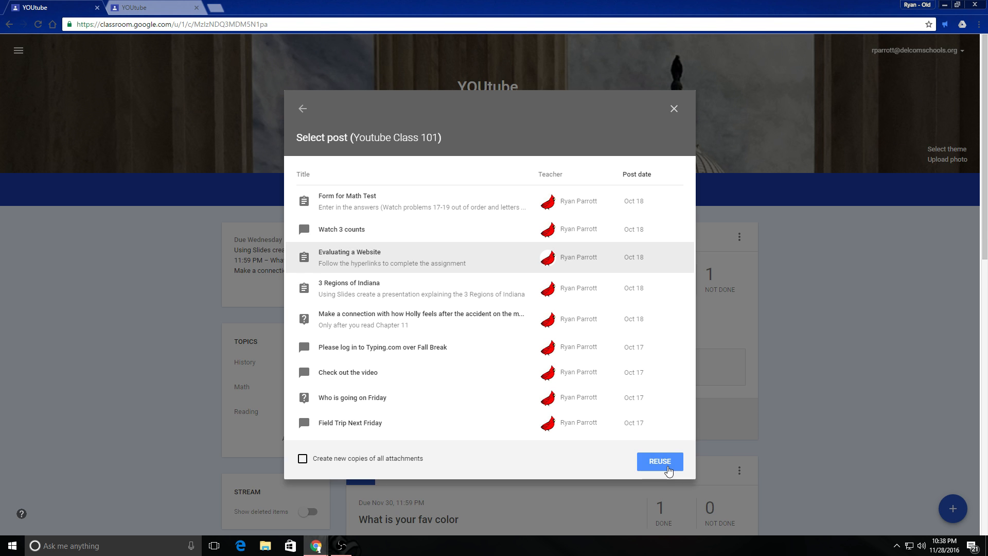
pyautogui.click(660, 461)
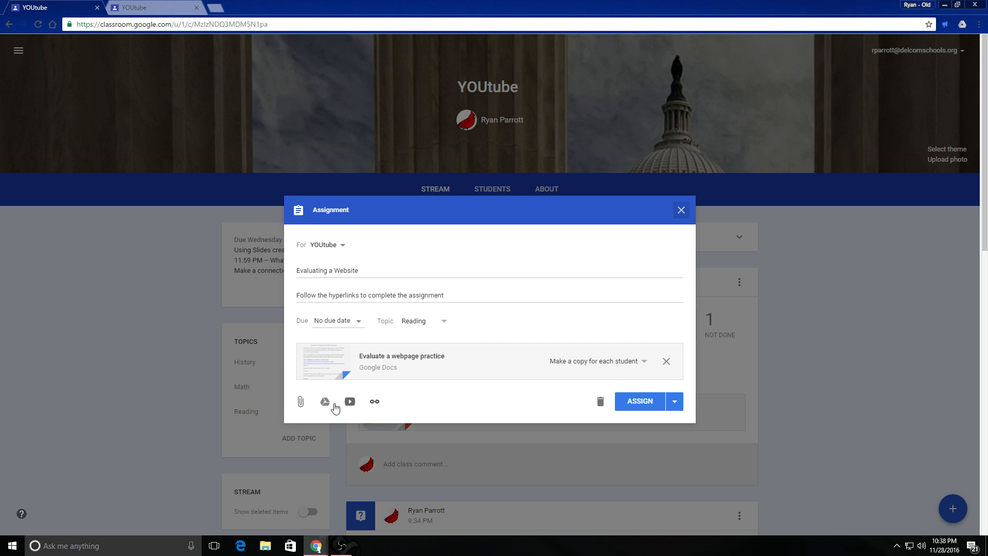
pyautogui.click(638, 404)
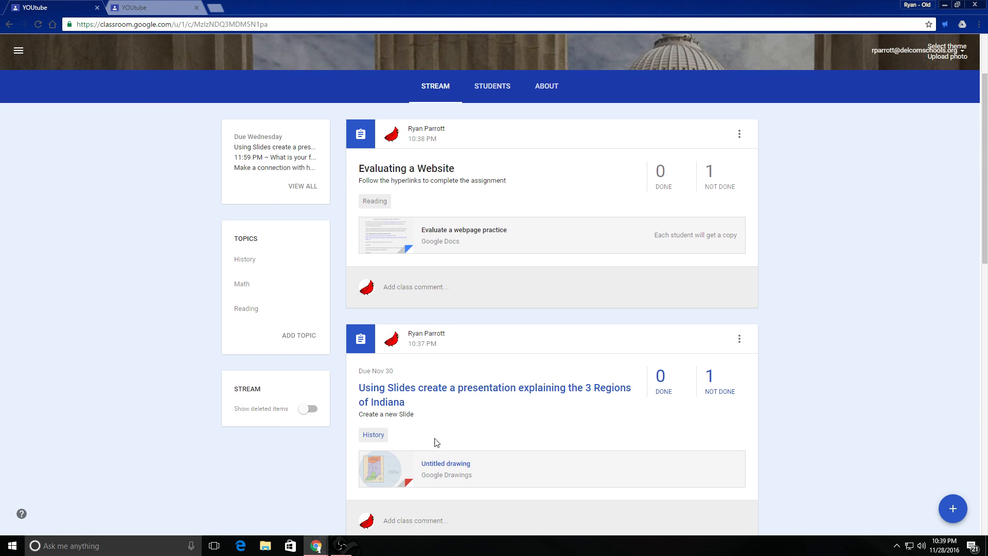
# Step: Look over the posted assignments in the stream and switch to the student account's view of the class
pyautogui.scroll(-2, 419, 450)
pyautogui.scroll(2, 482, 420)
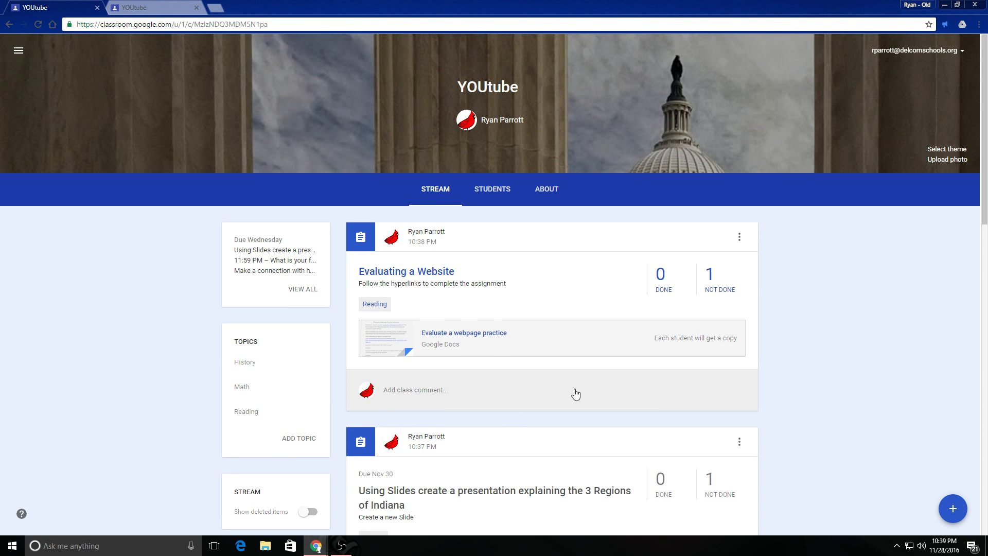
pyautogui.moveTo(953, 509)
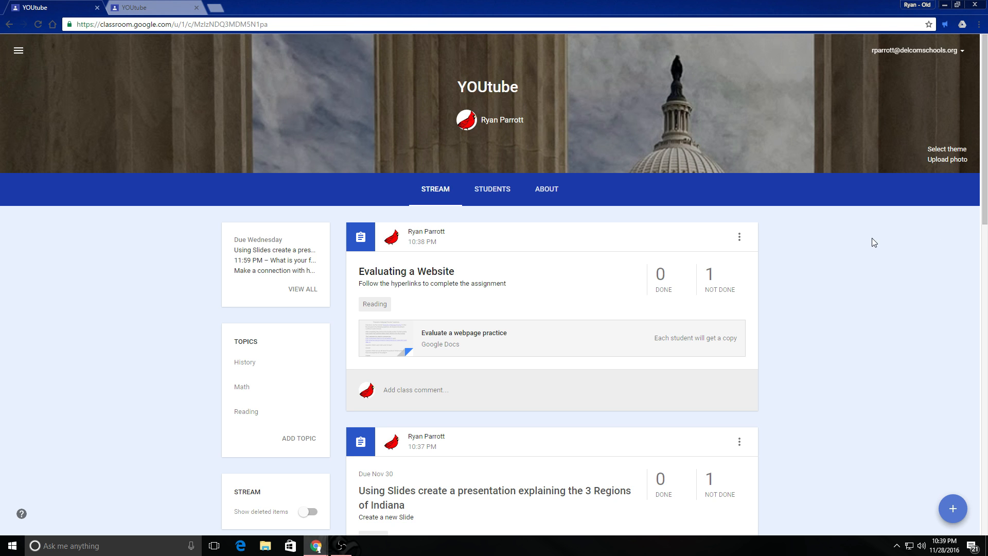
pyautogui.hotkey('ctrl', 'Tab')
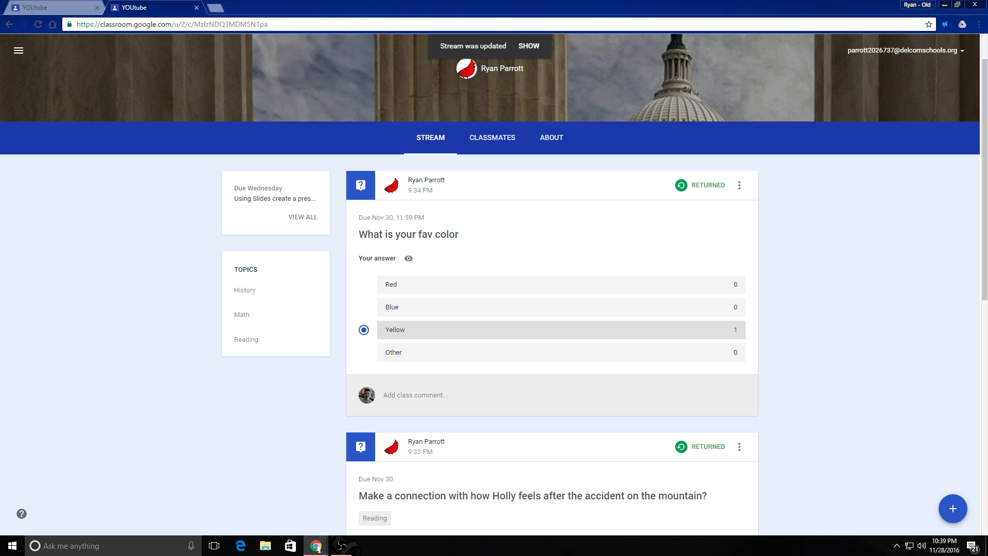
# Step: Load the updated class stream, look over its posts, and open the 3 Regions of Indiana assignment as the student
pyautogui.hotkey('alt', 'Tab')
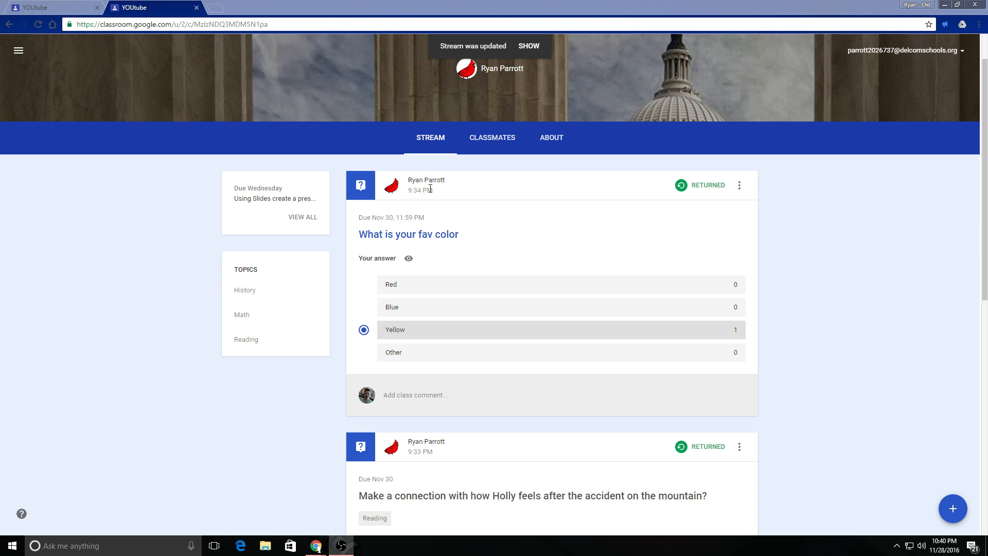
pyautogui.click(529, 48)
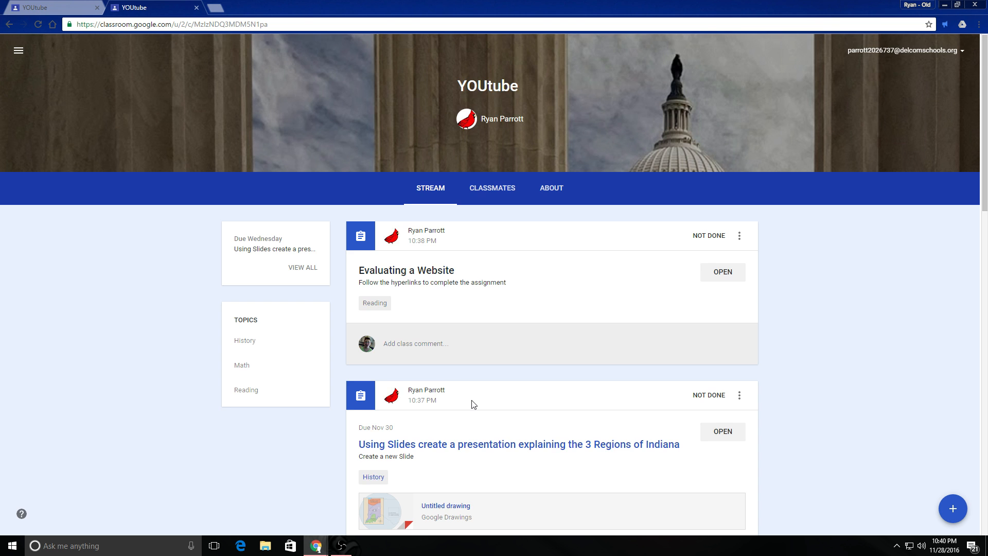
pyautogui.scroll(-2, 473, 404)
pyautogui.scroll(-13, 450, 383)
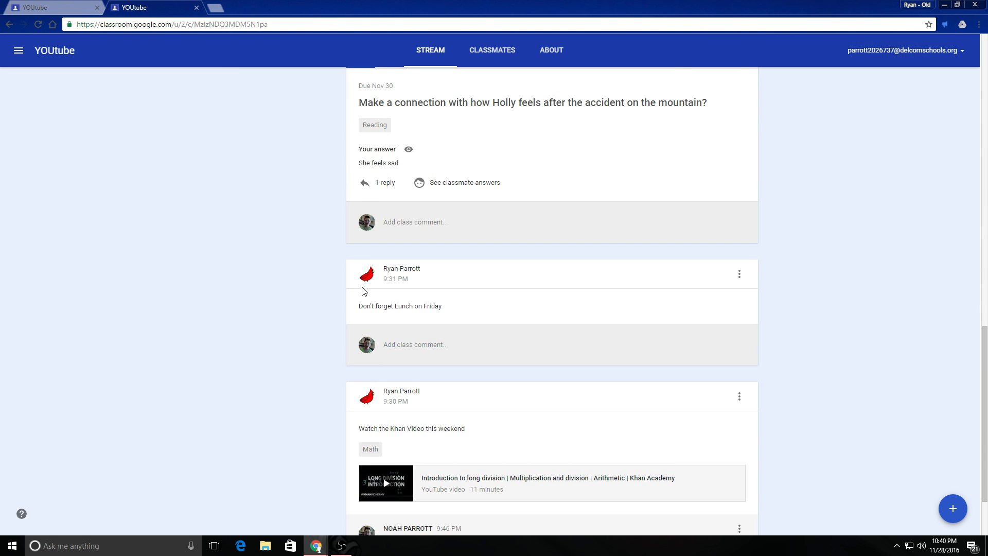
pyautogui.scroll(7, 453, 304)
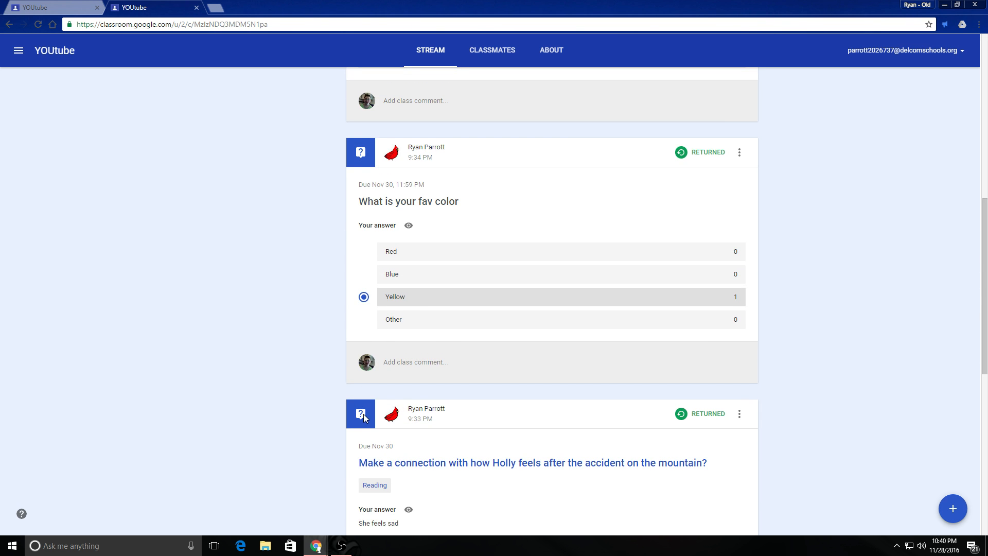
pyautogui.scroll(8, 355, 391)
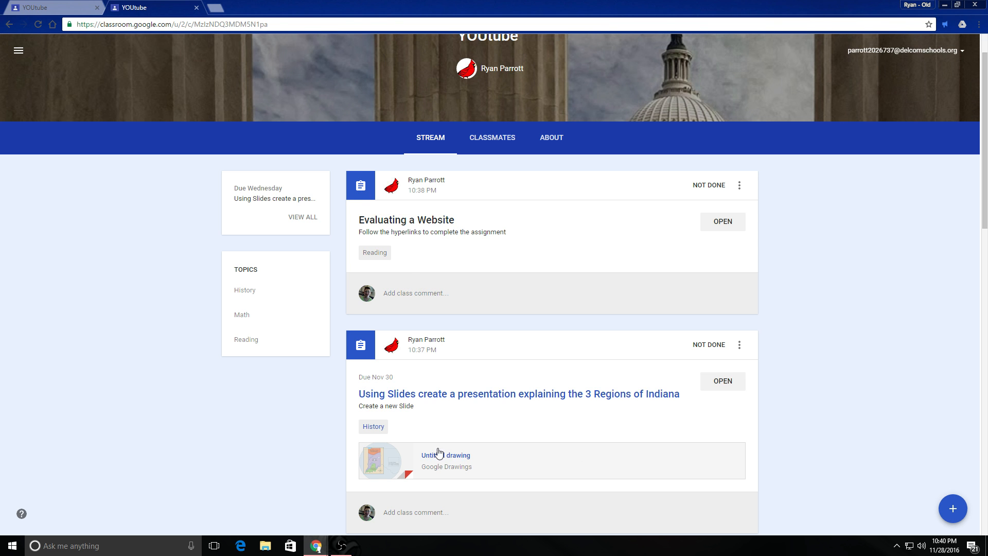
pyautogui.scroll(-2, 417, 391)
pyautogui.click(470, 290)
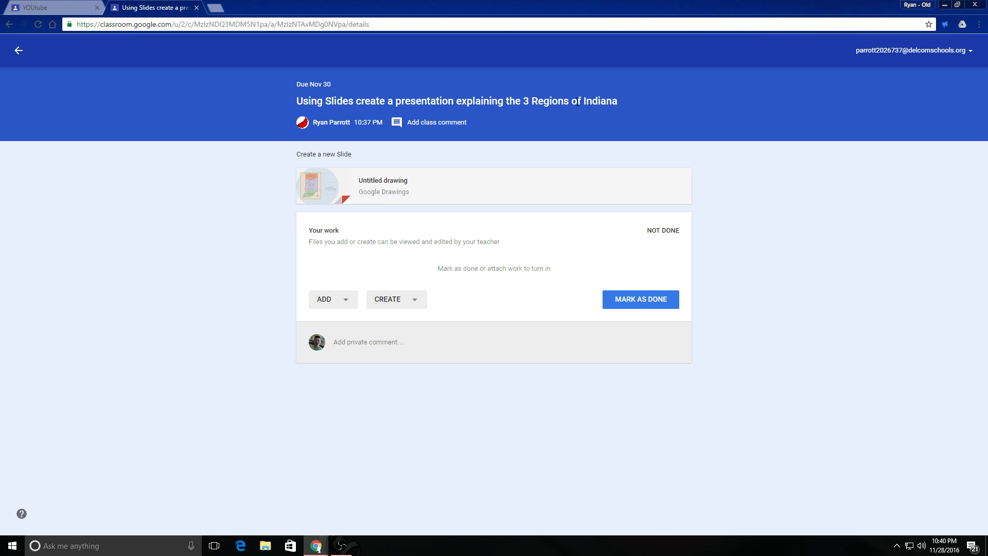
# Step: Try to open the Untitled drawing attached to the 3 Regions of Indiana assignment, and leave the Drive account chooser
pyautogui.click(372, 187)
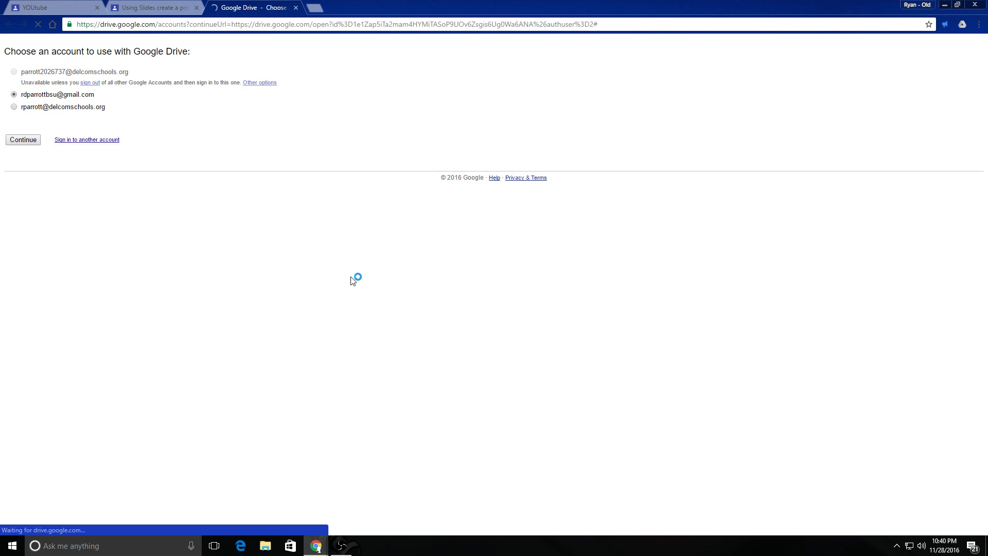
pyautogui.click(296, 8)
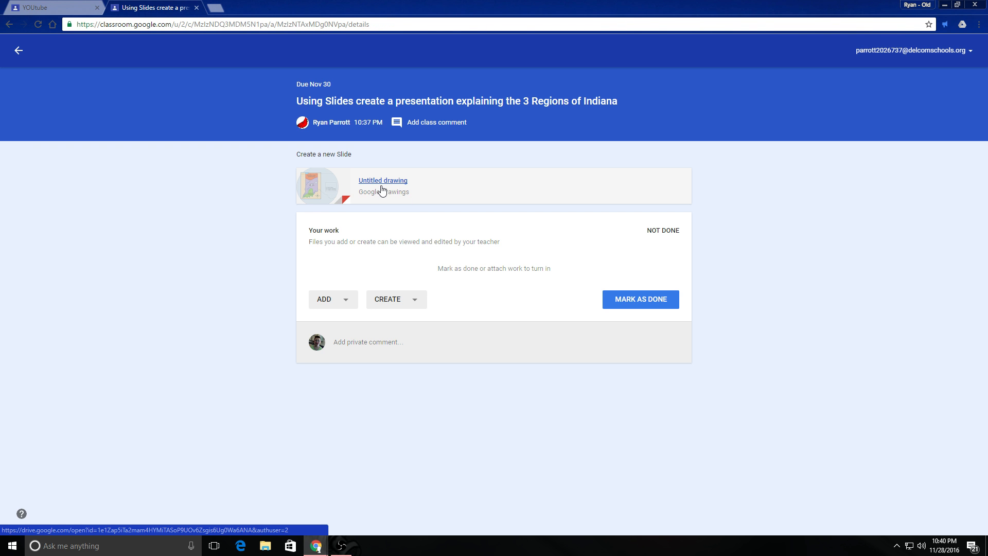
pyautogui.click(331, 200)
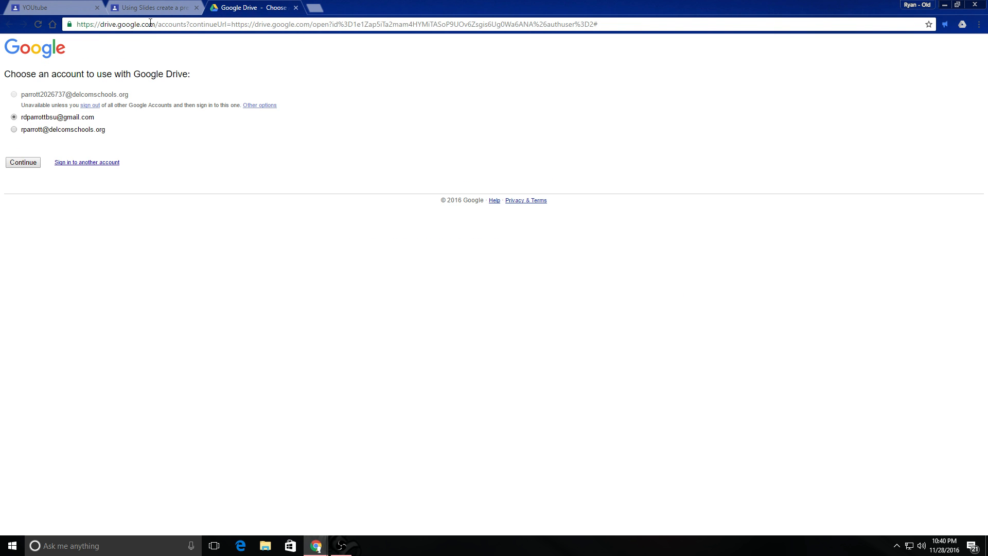
pyautogui.click(296, 8)
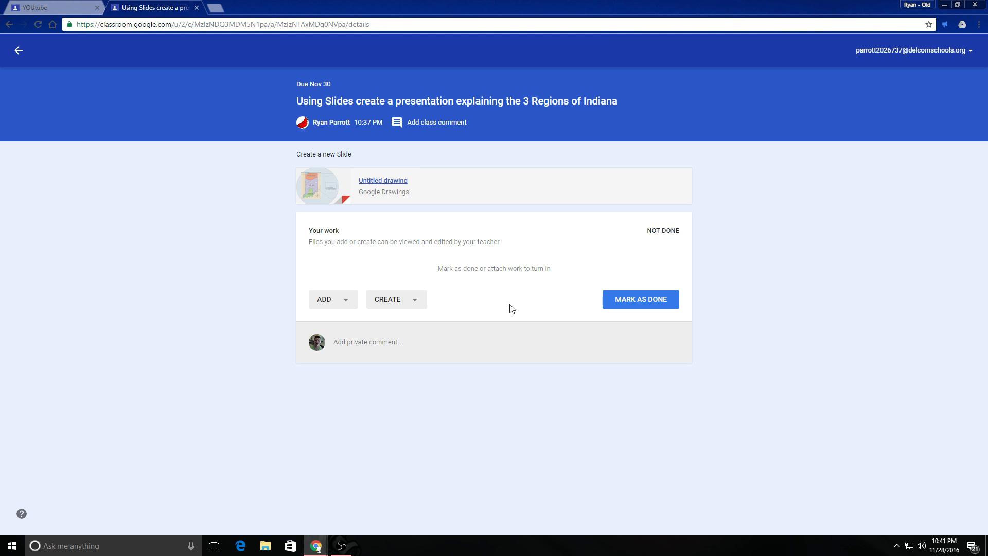
# Step: Check the options for adding existing work, and create a new Google Slides file as the student's work
pyautogui.click(348, 302)
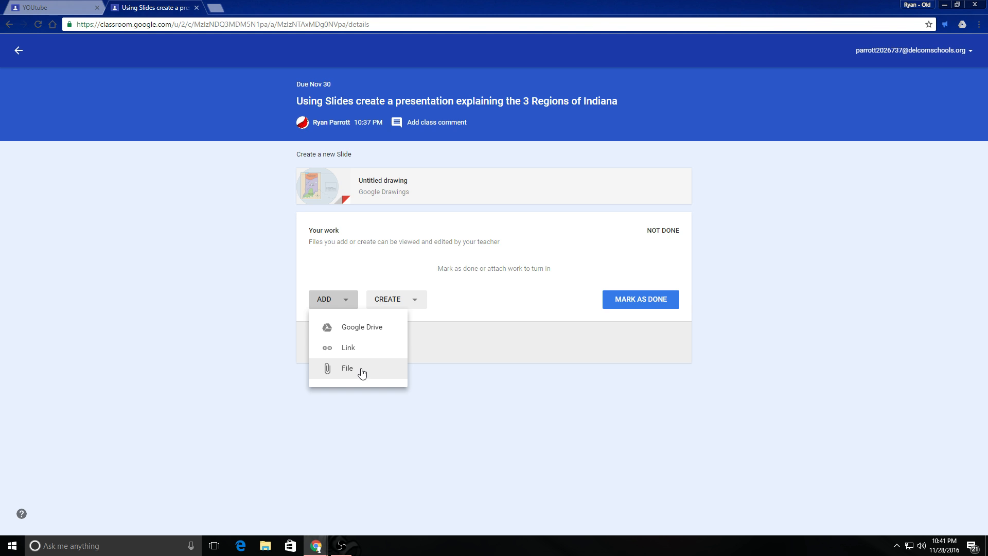
pyautogui.click(420, 301)
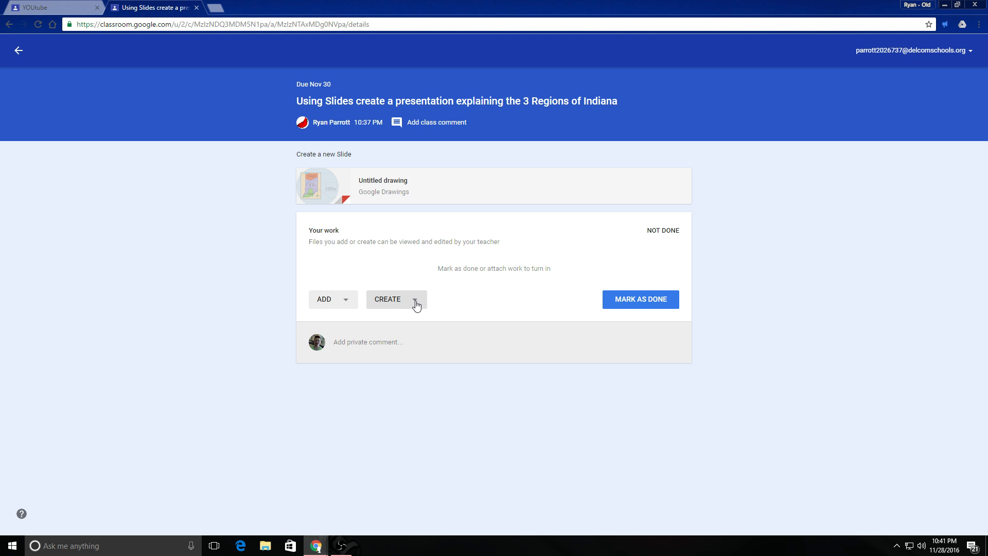
pyautogui.click(419, 303)
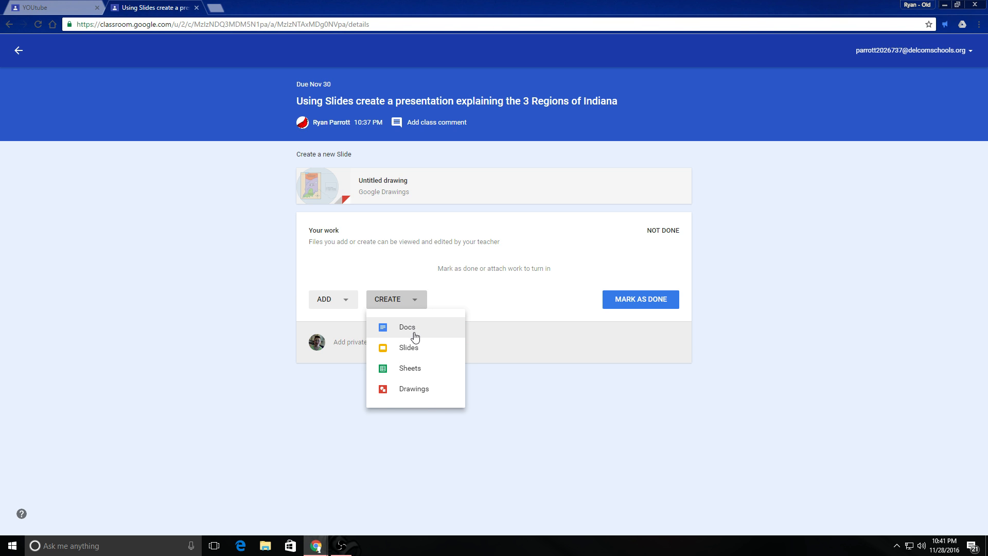
pyautogui.click(414, 352)
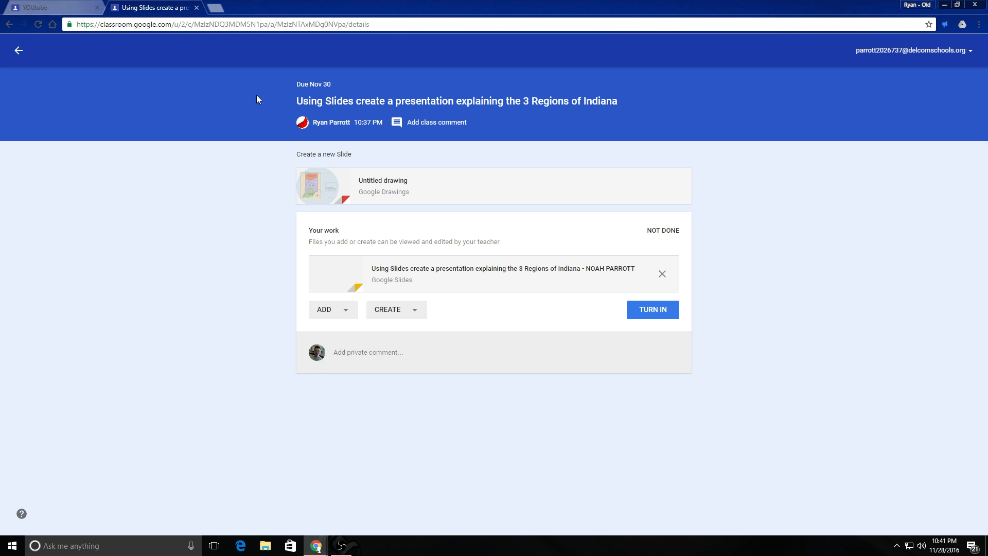
# Step: Turn in the Slides file for the 3 Regions of Indiana assignment and return to the class stream
pyautogui.click(654, 311)
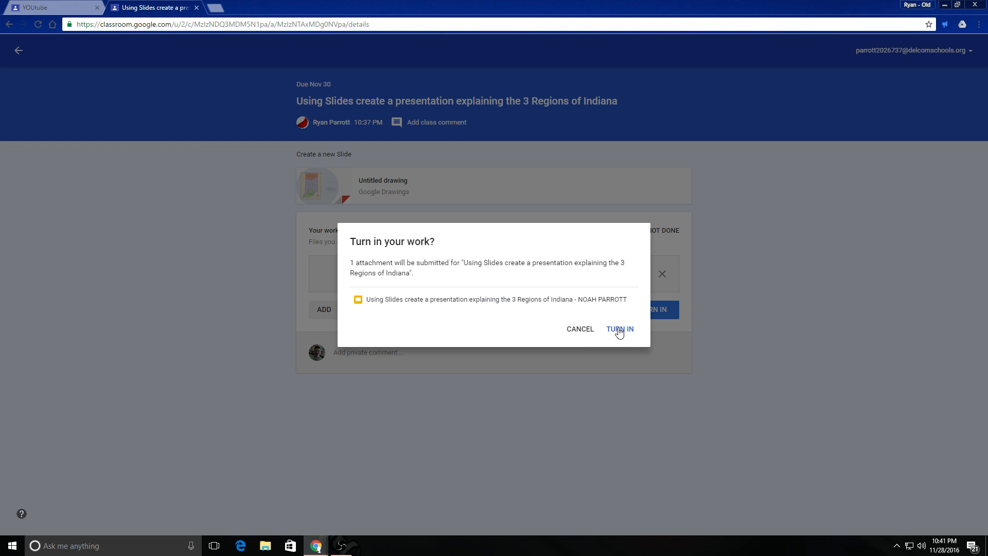
pyautogui.click(619, 332)
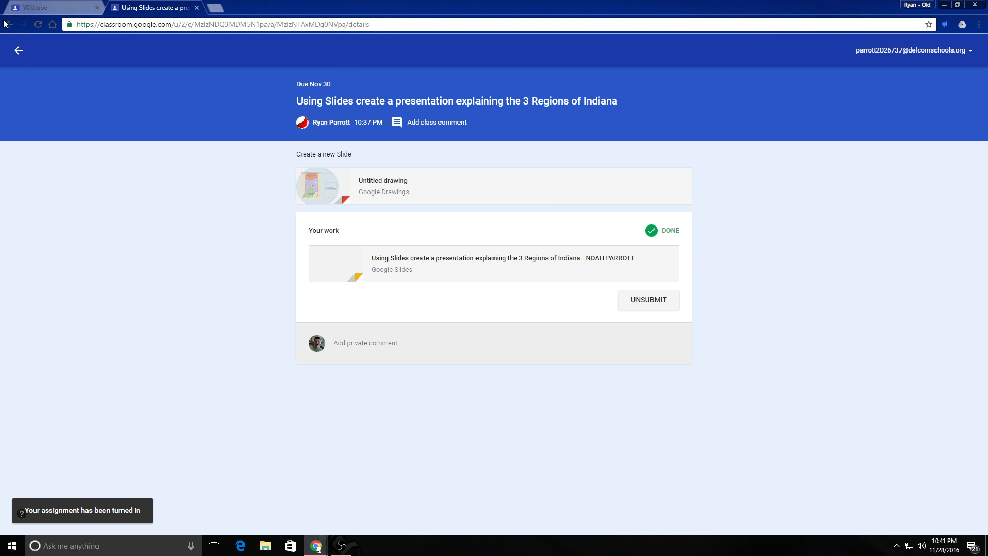
pyautogui.click(19, 50)
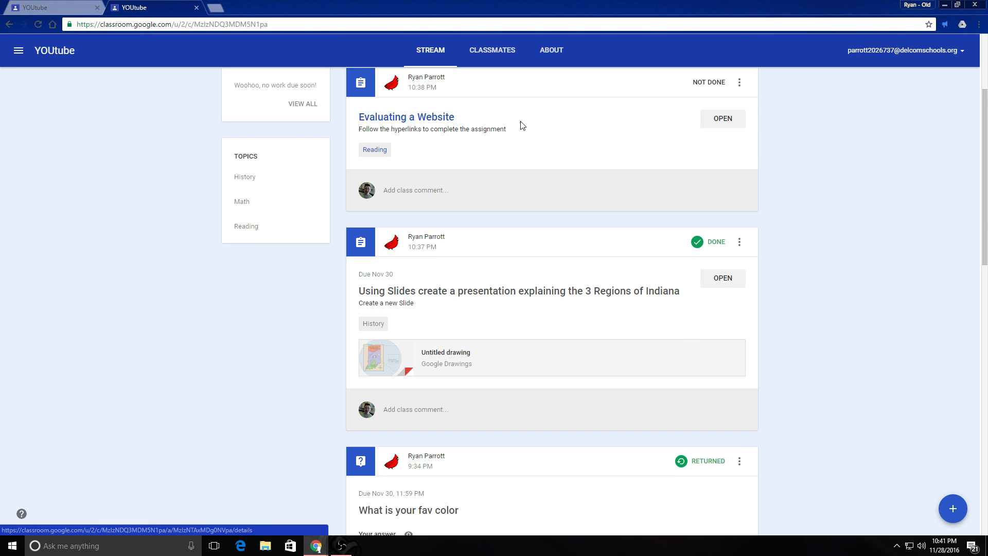
# Step: Open the Evaluating a Website assignment and read through the student's copy of the Evaluate a webpage practice document
pyautogui.click(409, 116)
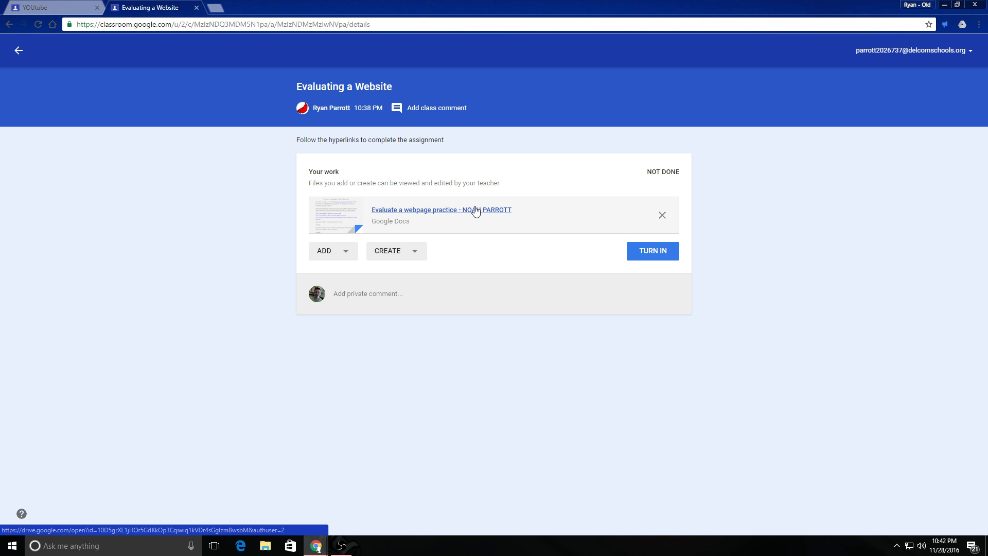
pyautogui.click(442, 212)
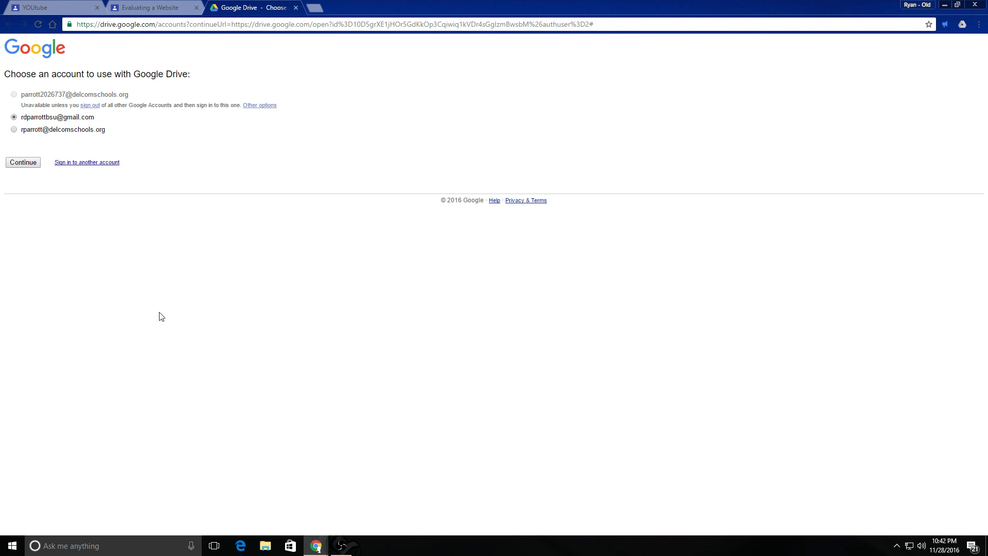
pyautogui.click(24, 163)
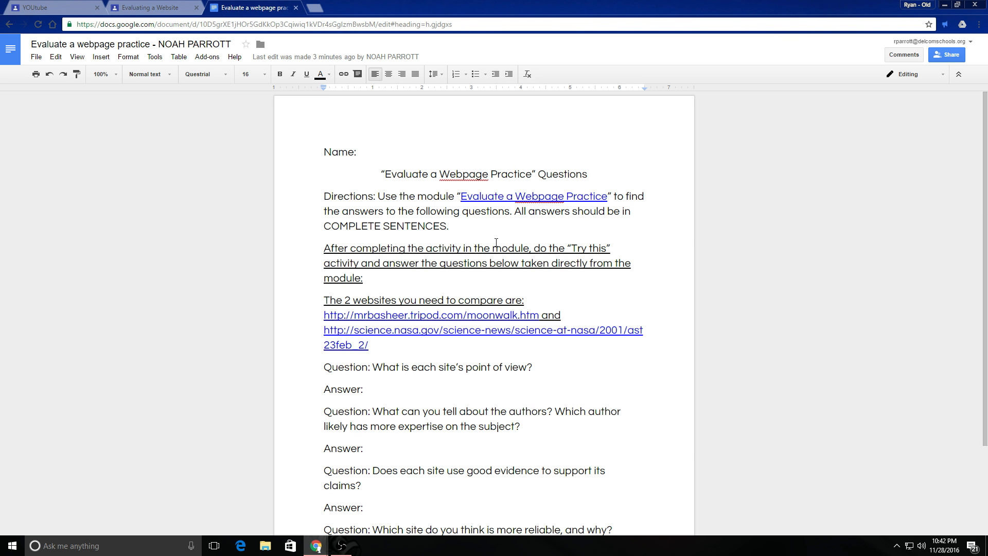
pyautogui.scroll(-2, 496, 319)
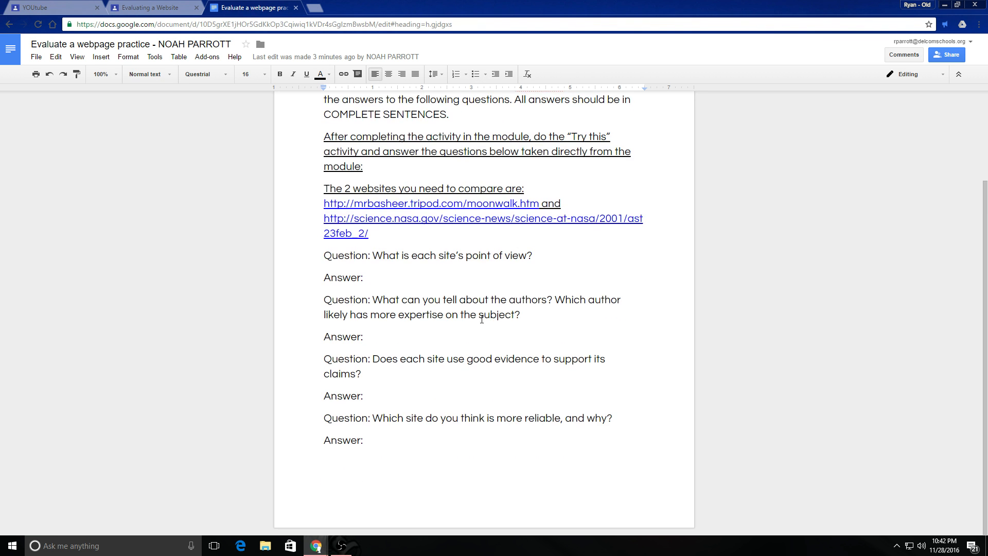
pyautogui.scroll(2, 492, 182)
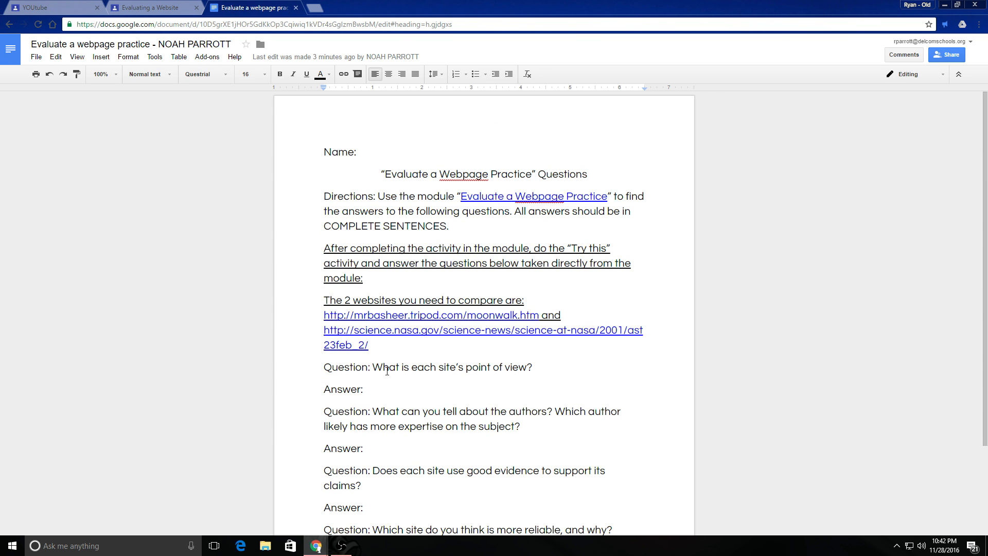
# Step: Answer the question about each site's point of view with "We never visited the moon"
pyautogui.scroll(-2, 387, 371)
pyautogui.doubleClick(386, 281)
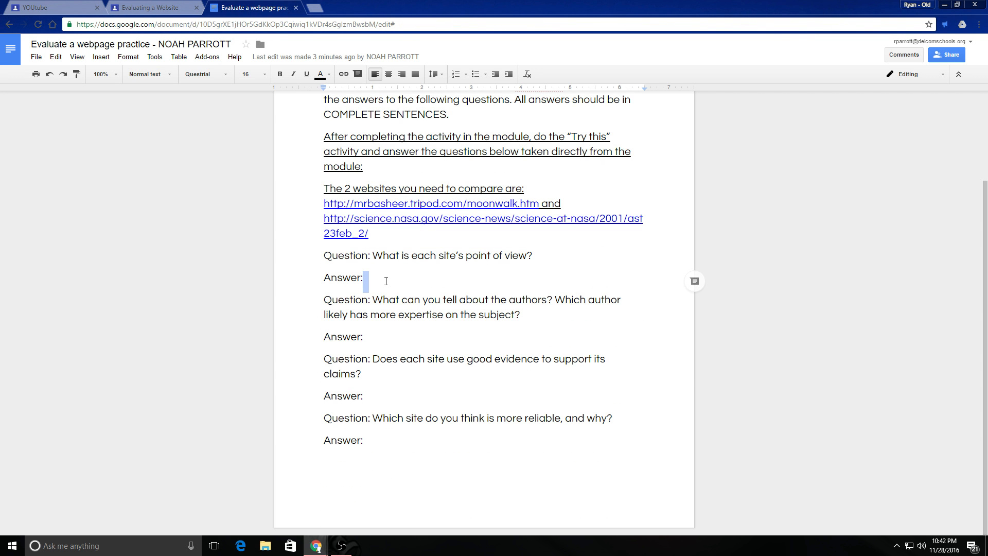
pyautogui.press('BackSpace')
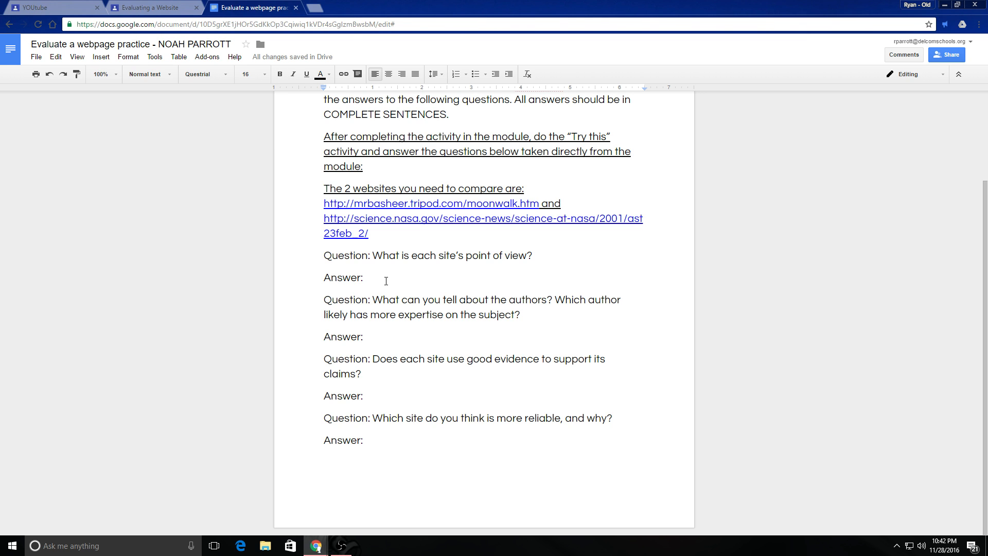
pyautogui.write('We enever')
pyautogui.press('BackSpace')
pyautogui.press('BackSpace')
pyautogui.press('BackSpace')
pyautogui.press('BackSpace')
pyautogui.press('BackSpace')
pyautogui.press('BackSpace')
pyautogui.press('BackSpace')
pyautogui.write('never visited the mon')
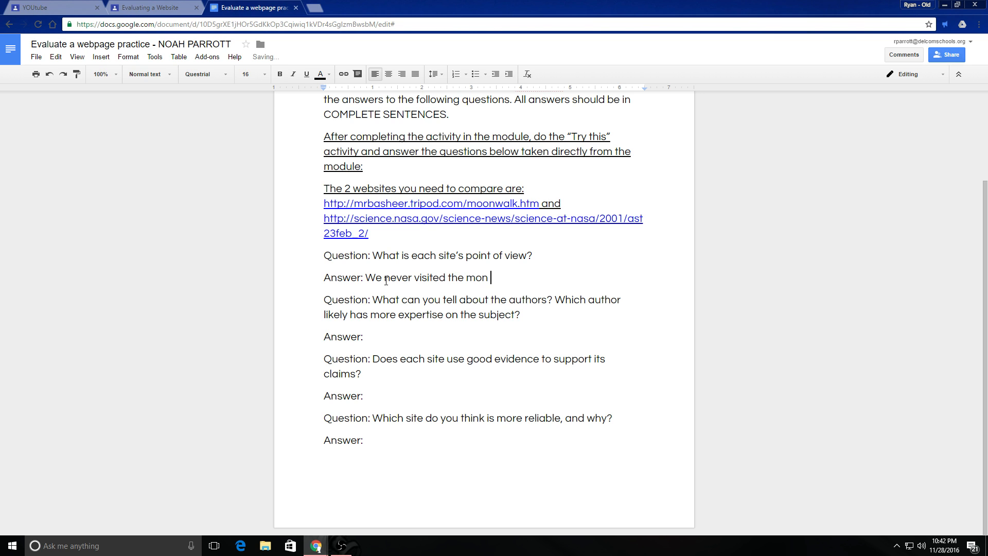
pyautogui.press('BackSpace')
pyautogui.press('BackSpace')
pyautogui.write('on')
# Step: Close the document and turn in the student's work for Evaluating a Website
pyautogui.click(295, 9)
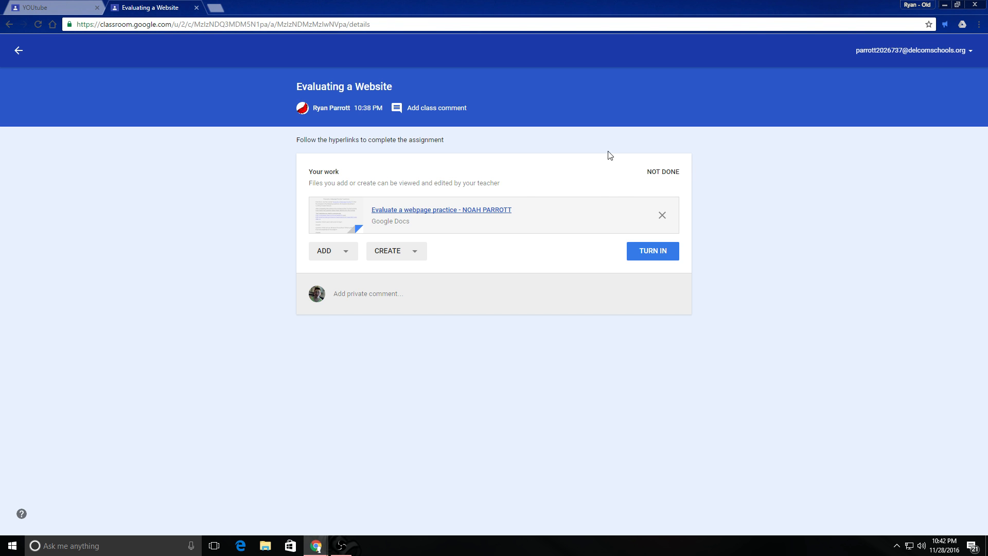
pyautogui.click(638, 252)
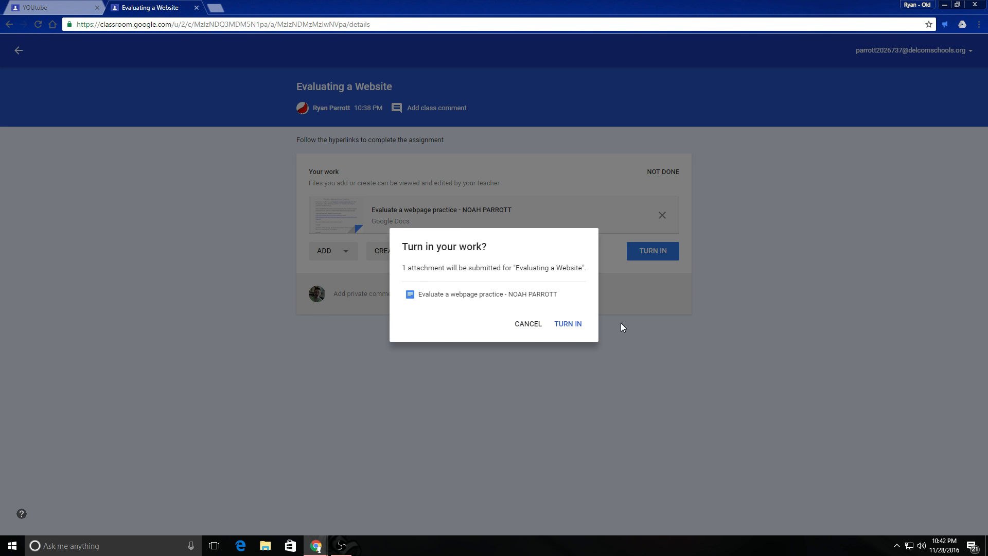
pyautogui.click(574, 327)
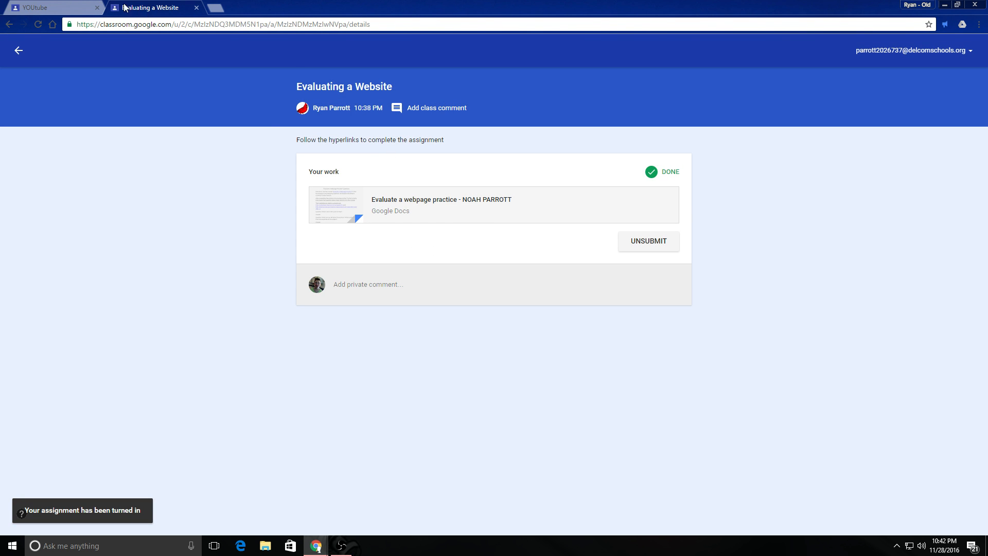
# Step: Open the student work for Evaluating a Website in the teacher's class view, and check the submitted document
pyautogui.click(77, 8)
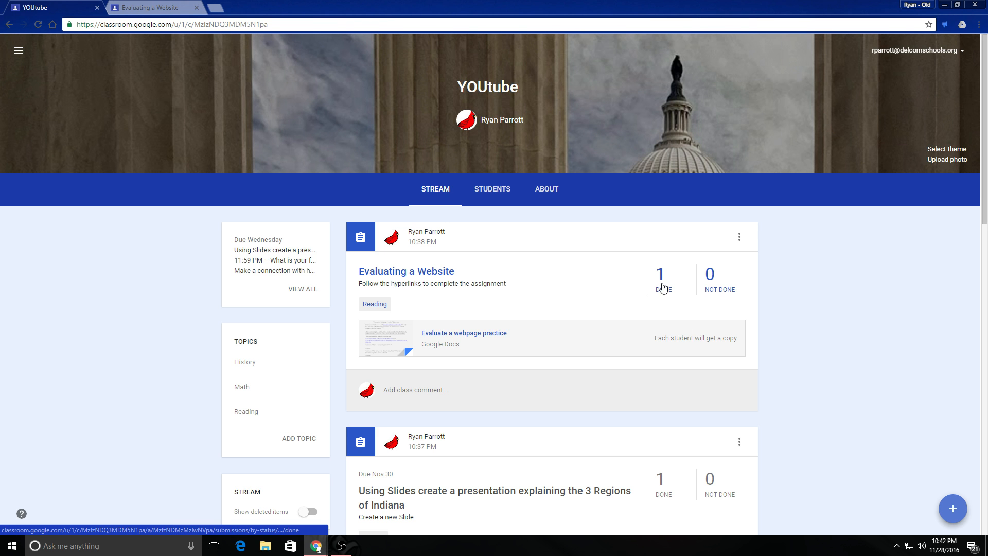
pyautogui.scroll(-3, 671, 487)
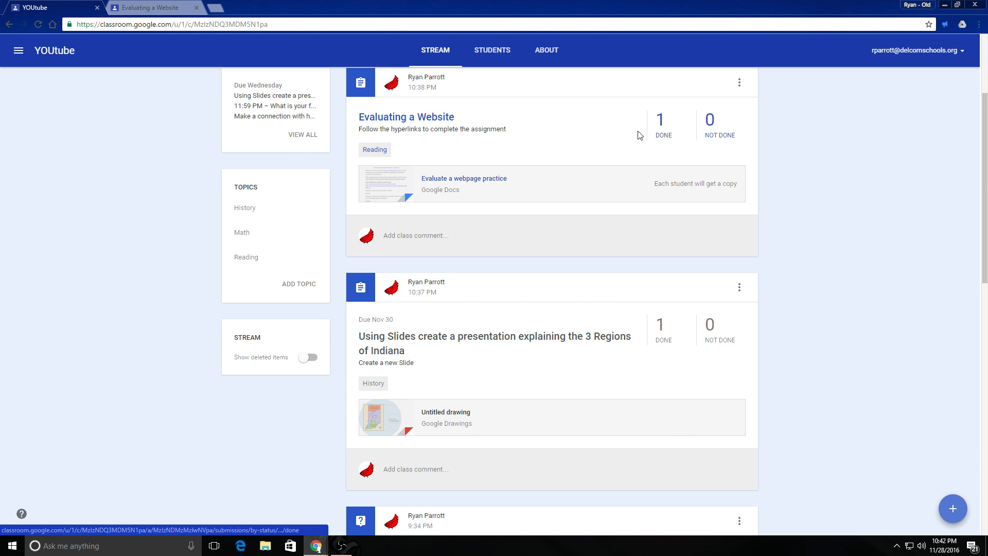
pyautogui.scroll(3, 617, 309)
pyautogui.click(412, 282)
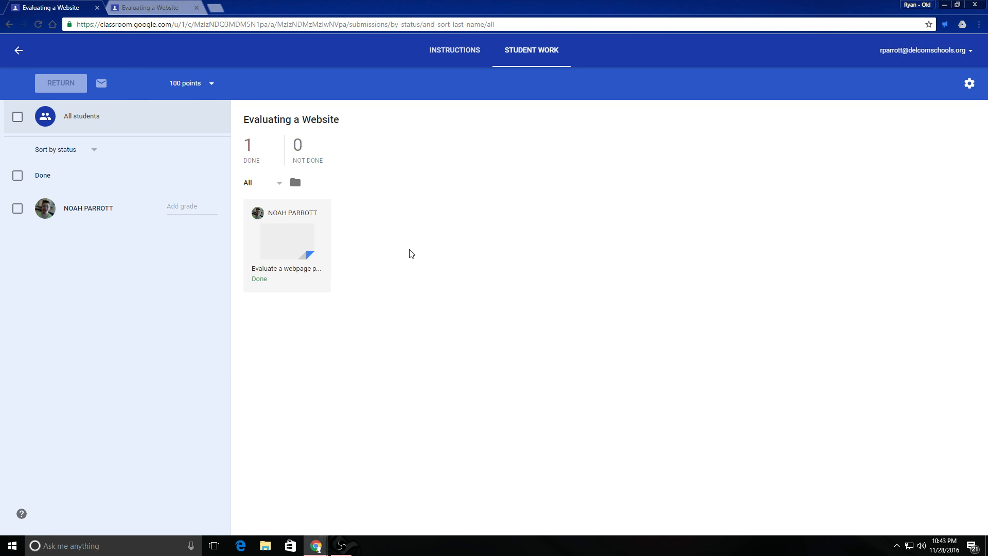
pyautogui.click(293, 247)
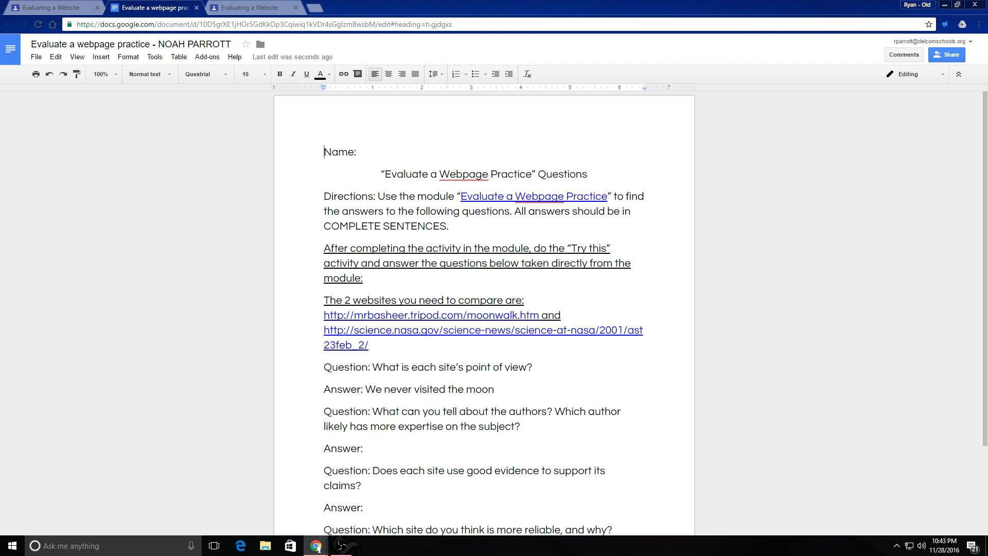
pyautogui.click(195, 8)
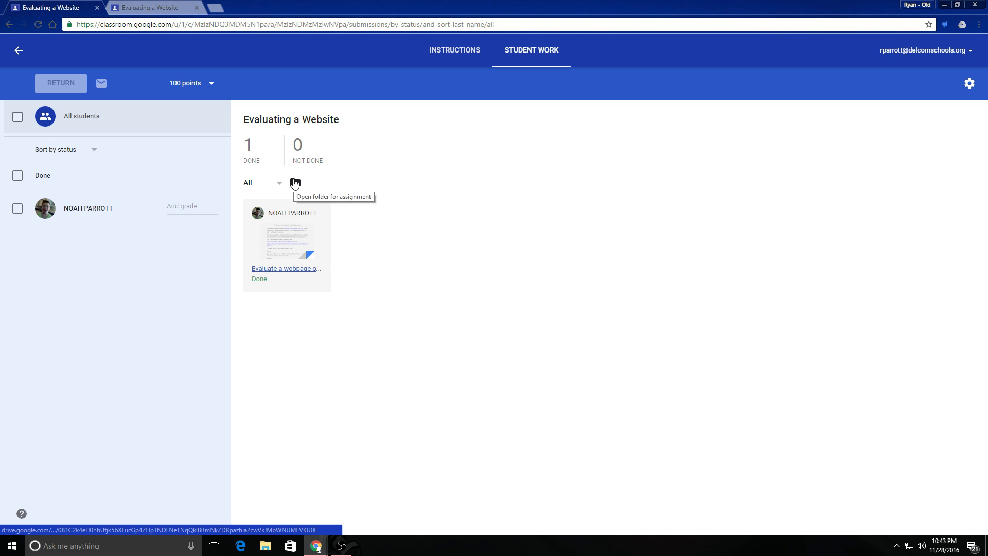
# Step: Open the student's grade for editing, and return to the student's view of the Evaluating a Website assignment
pyautogui.click(189, 205)
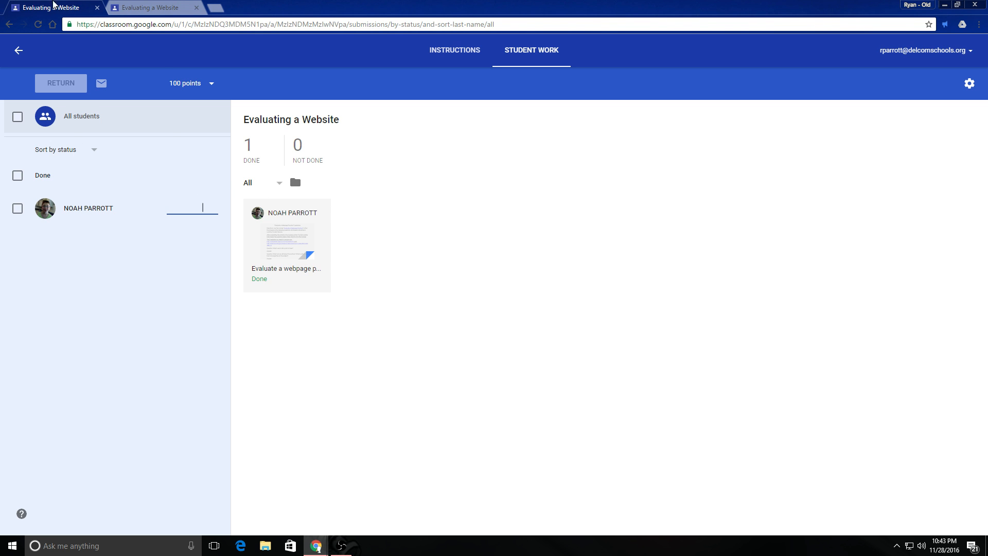
pyautogui.click(150, 8)
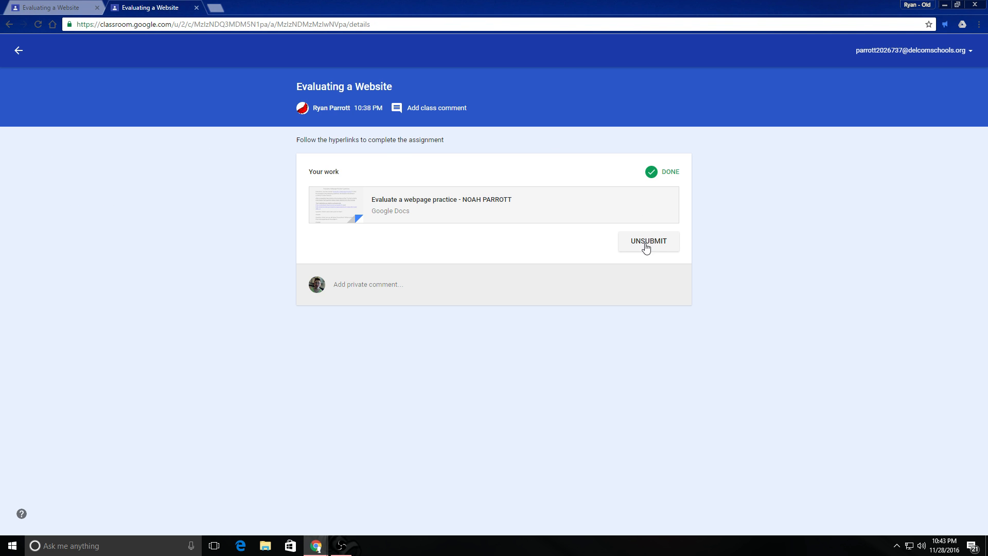
# Step: Compare the teacher's student work page with the student's page for Evaluating a Website, ending on the teacher's page
pyautogui.click(87, 10)
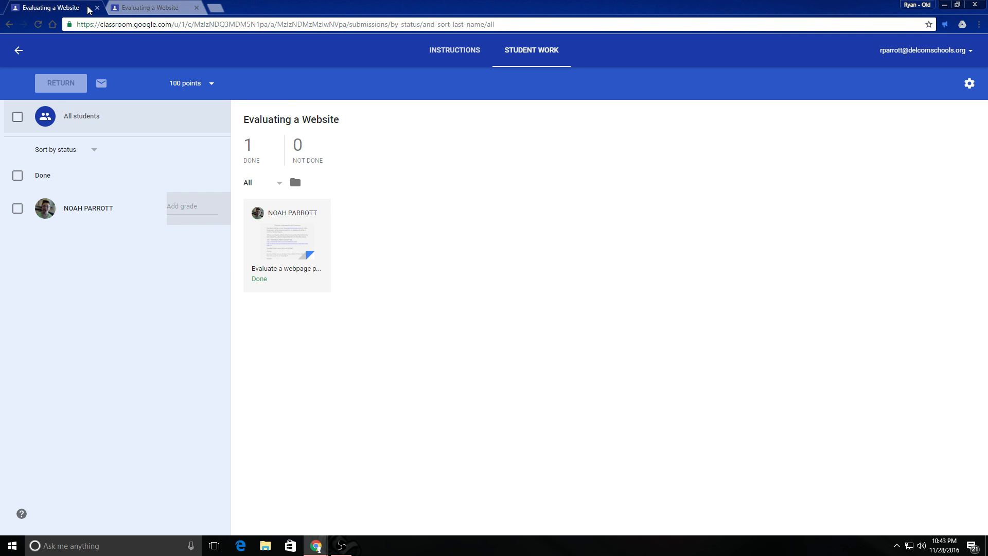
pyautogui.click(151, 8)
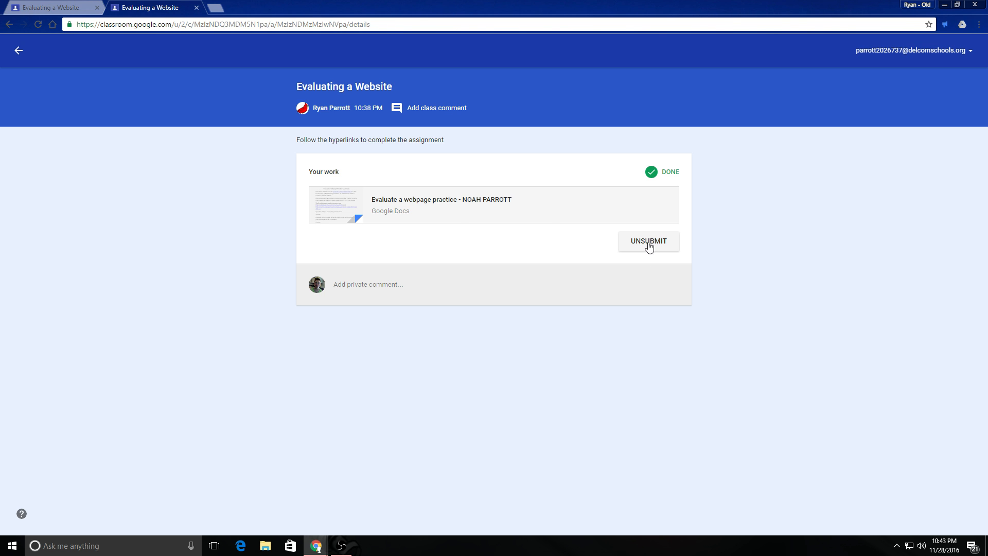
pyautogui.click(54, 8)
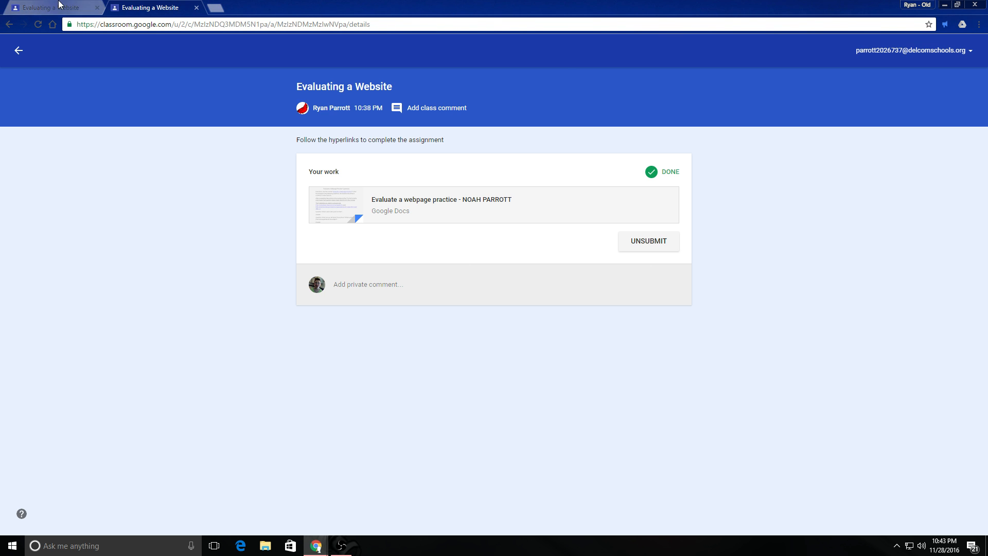
# Step: Return to the teacher's YOUtube class stream and look over the completion status of the posted assignments
pyautogui.click(19, 52)
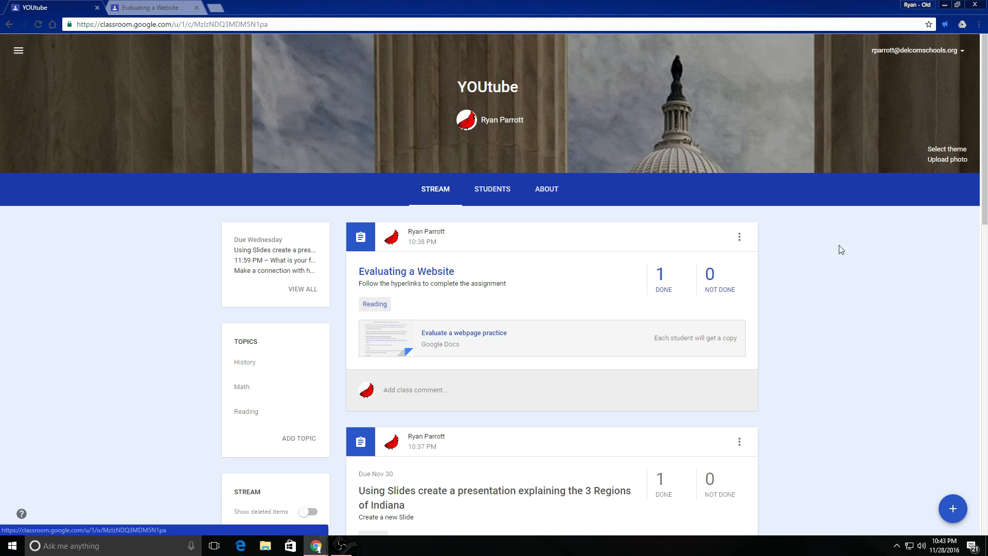
pyautogui.scroll(-3, 474, 345)
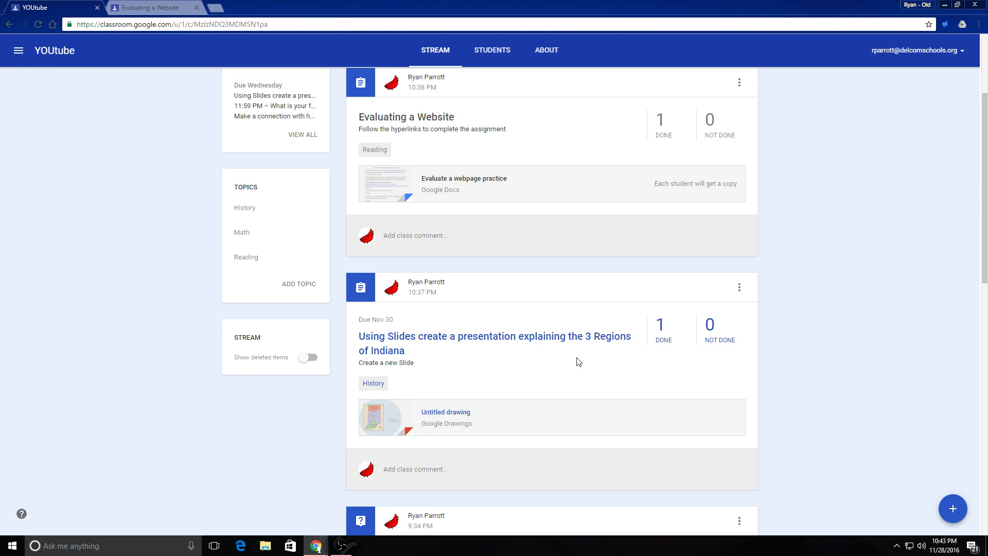
pyautogui.scroll(2, 577, 359)
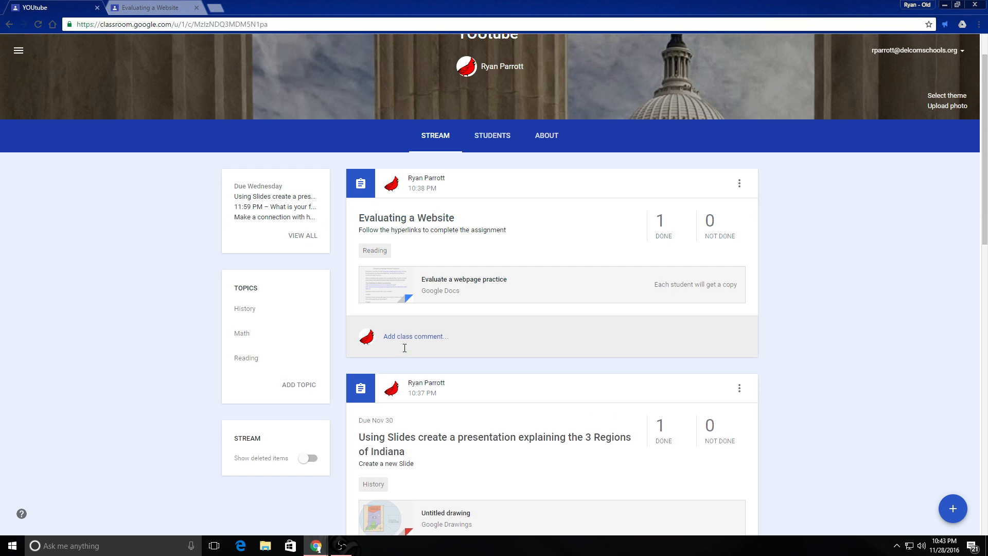
pyautogui.scroll(-1, 403, 347)
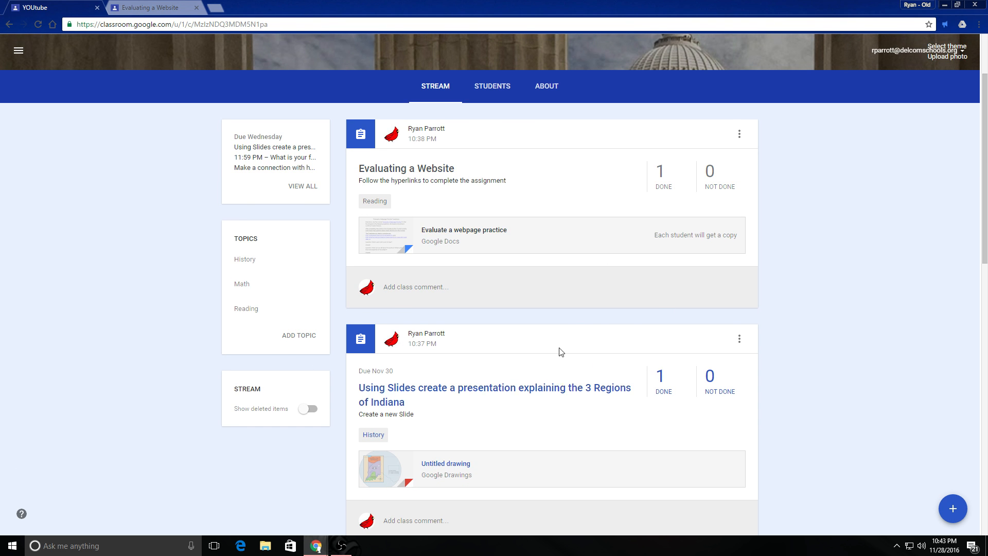